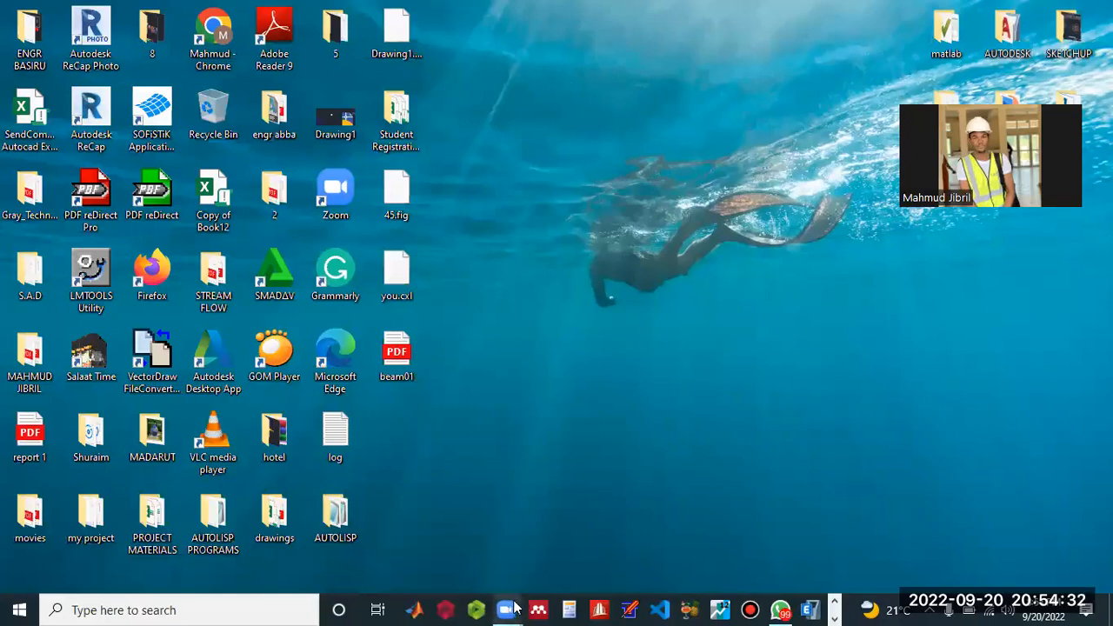
Step: Close the Zoom home window and refresh the desktop
mouse_move(508, 609)
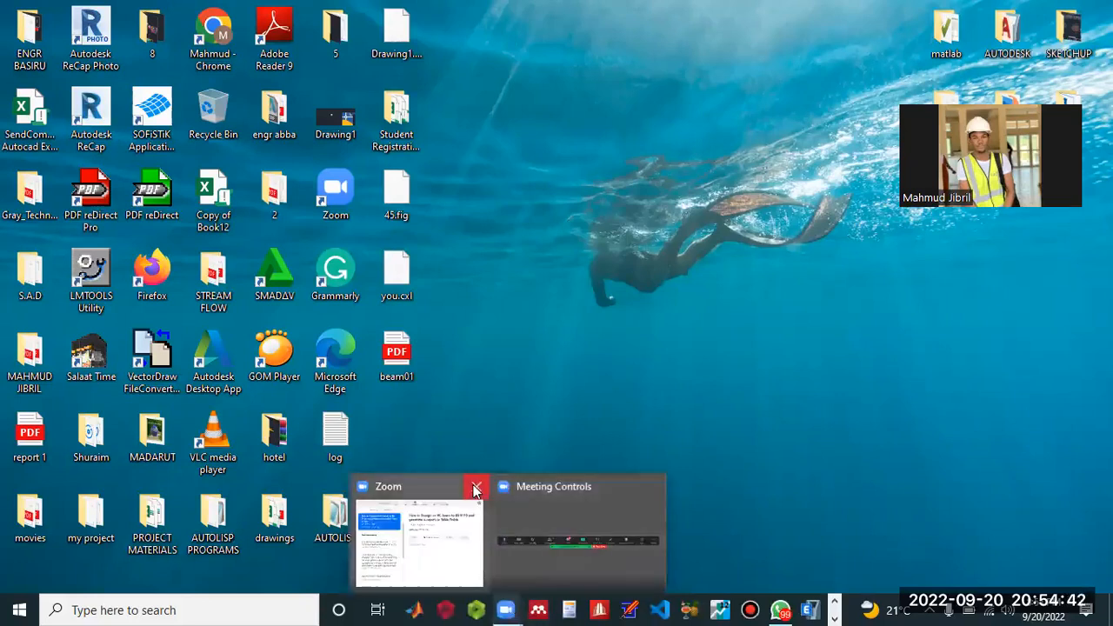
left_click(475, 487)
right_click(600, 114)
left_click(628, 161)
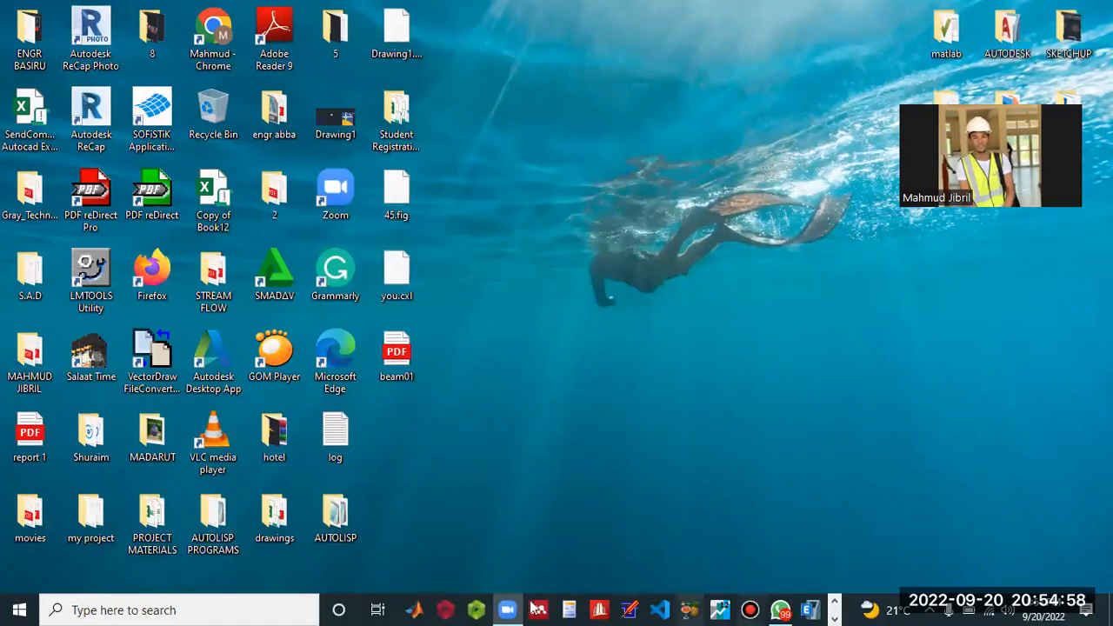
left_click(835, 618)
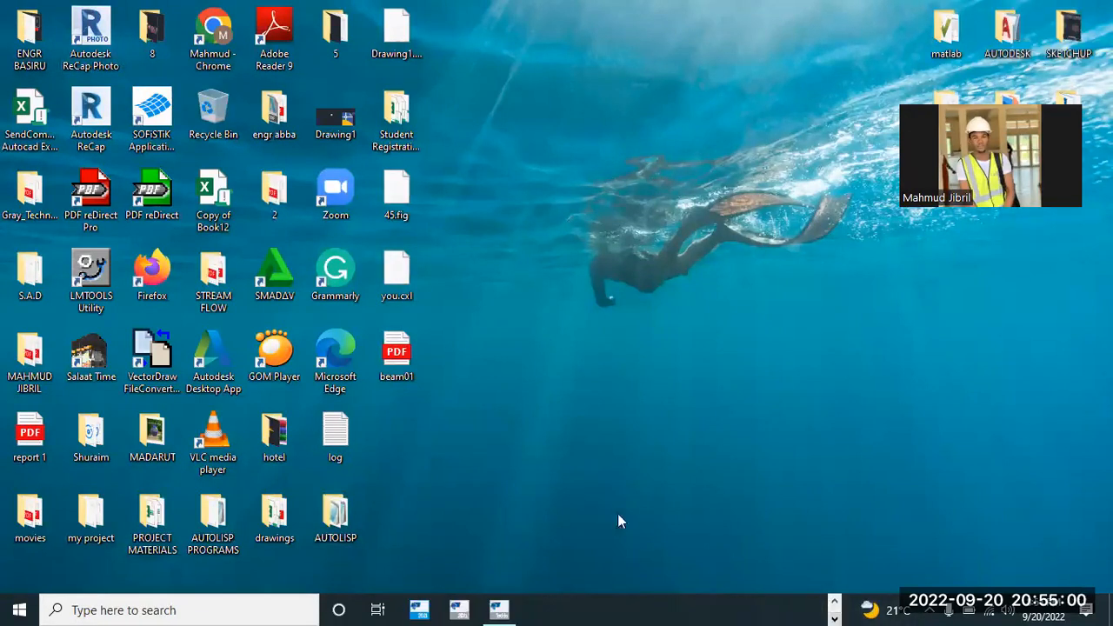
left_click(498, 610)
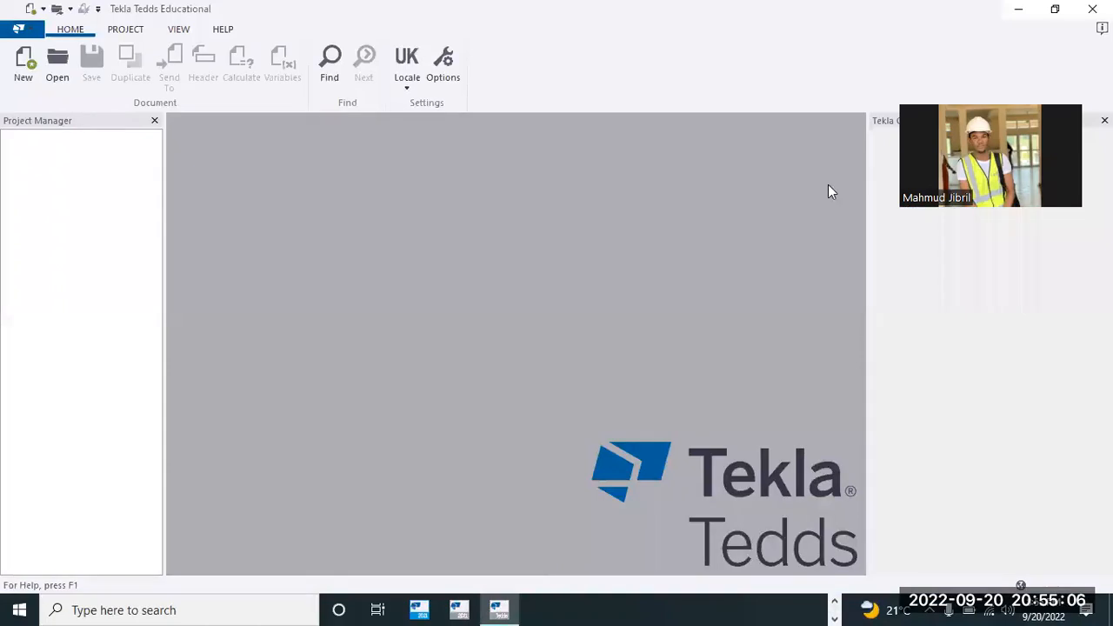
key("alt+F4")
right_click(628, 168)
left_click(704, 218)
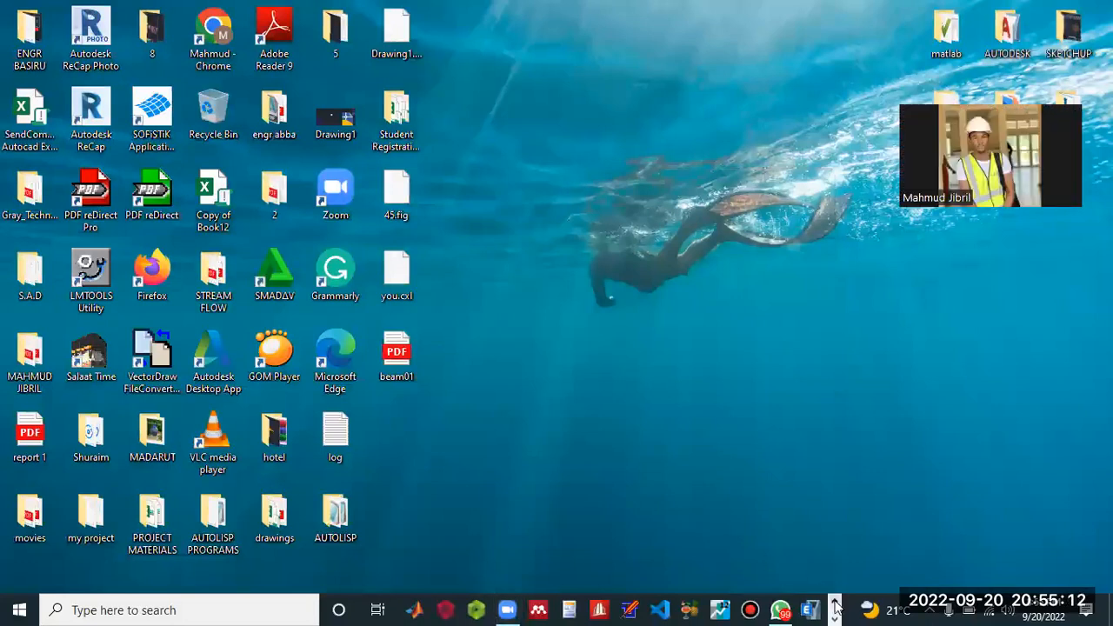
Step: Launch Tekla Tedds, choosing the standard Tedds option rather than Tedds for Word, and dismiss the start page
left_click(459, 610)
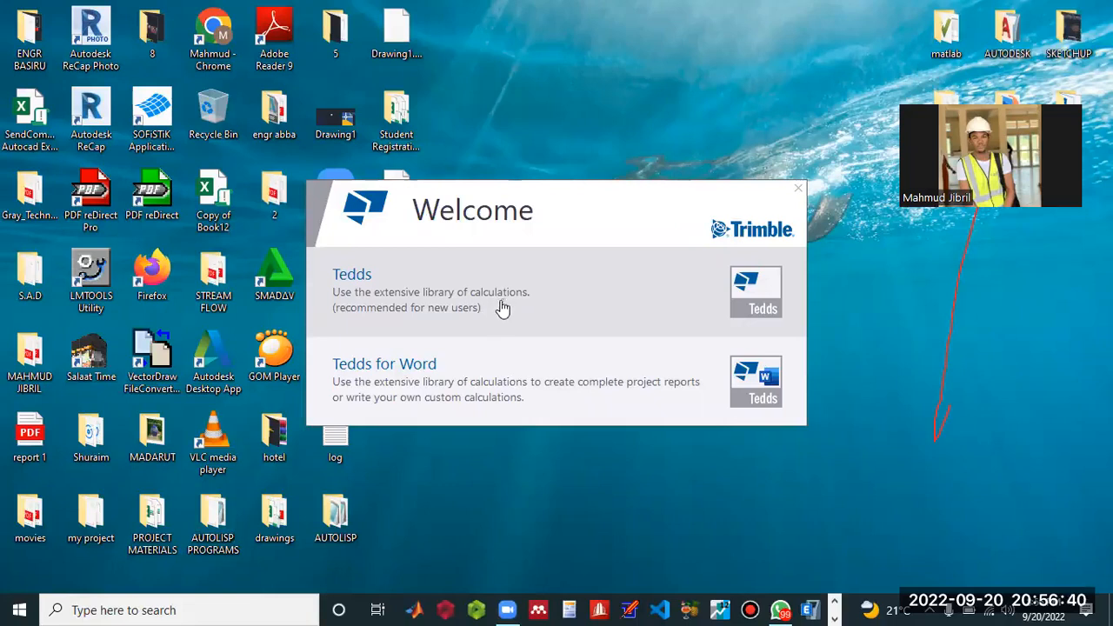
left_click(509, 300)
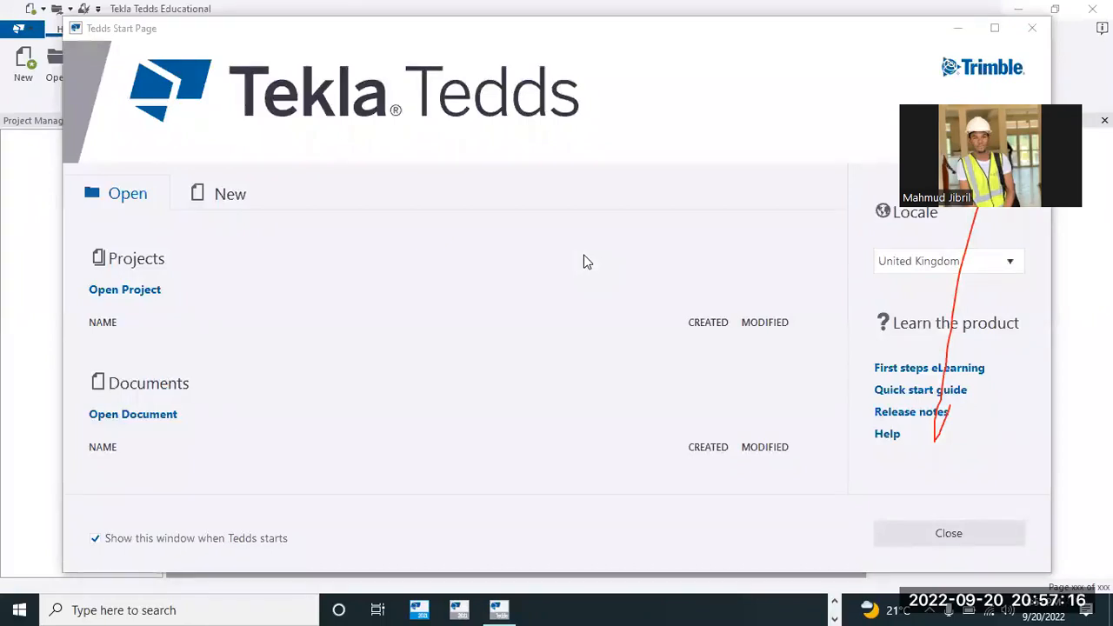
left_click(949, 534)
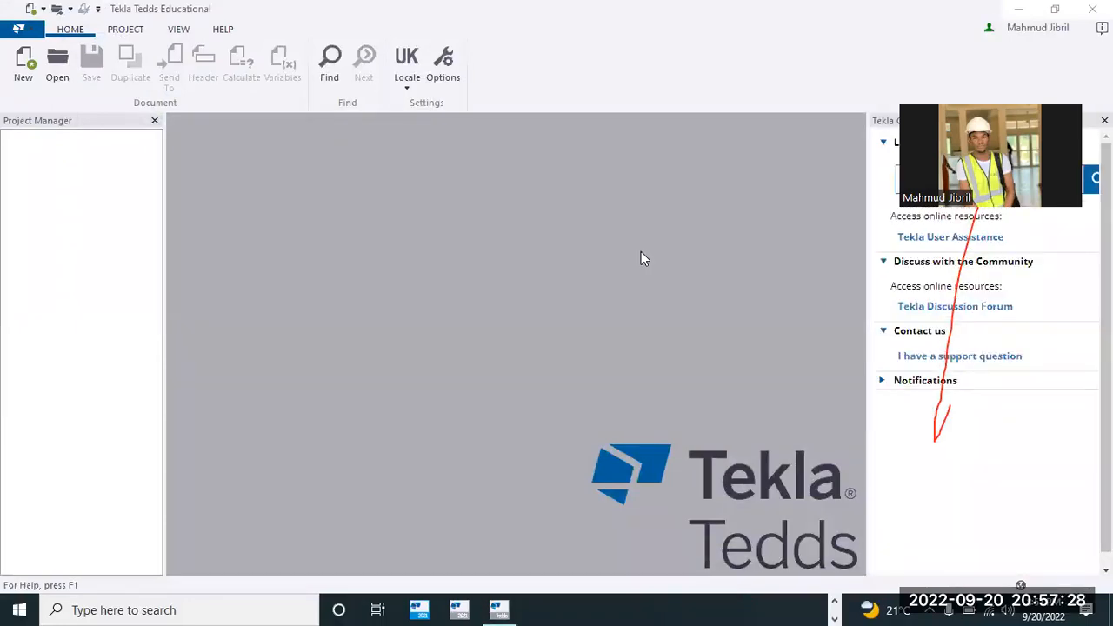
Step: Create a new document using the RC beam design (BS8110) calculation from the Concrete category
left_click(23, 65)
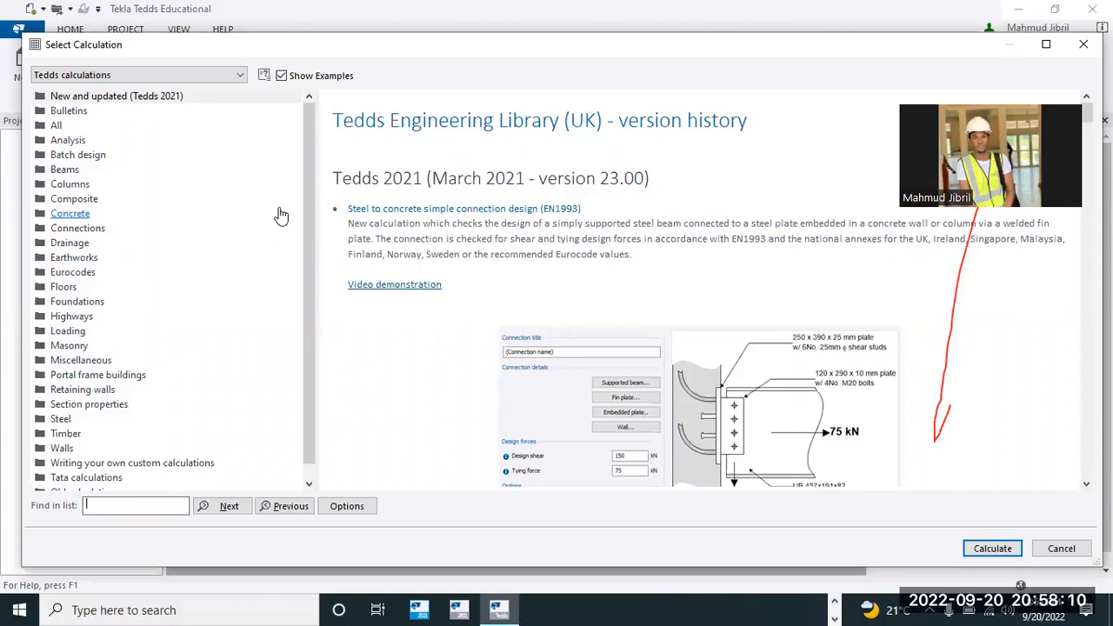
left_click(606, 153)
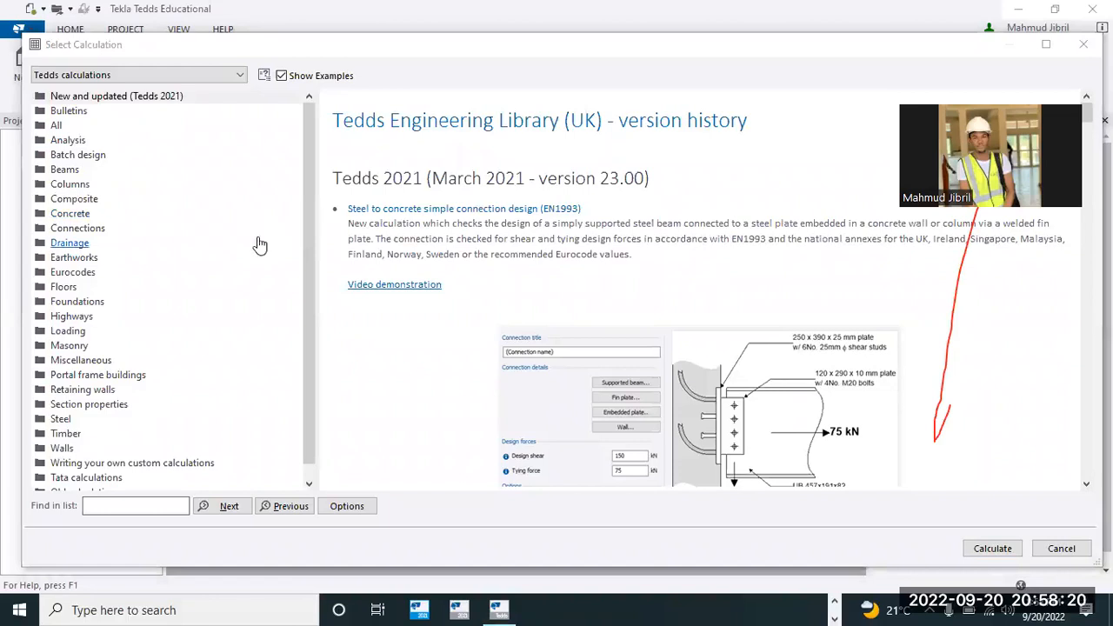
left_click(71, 218)
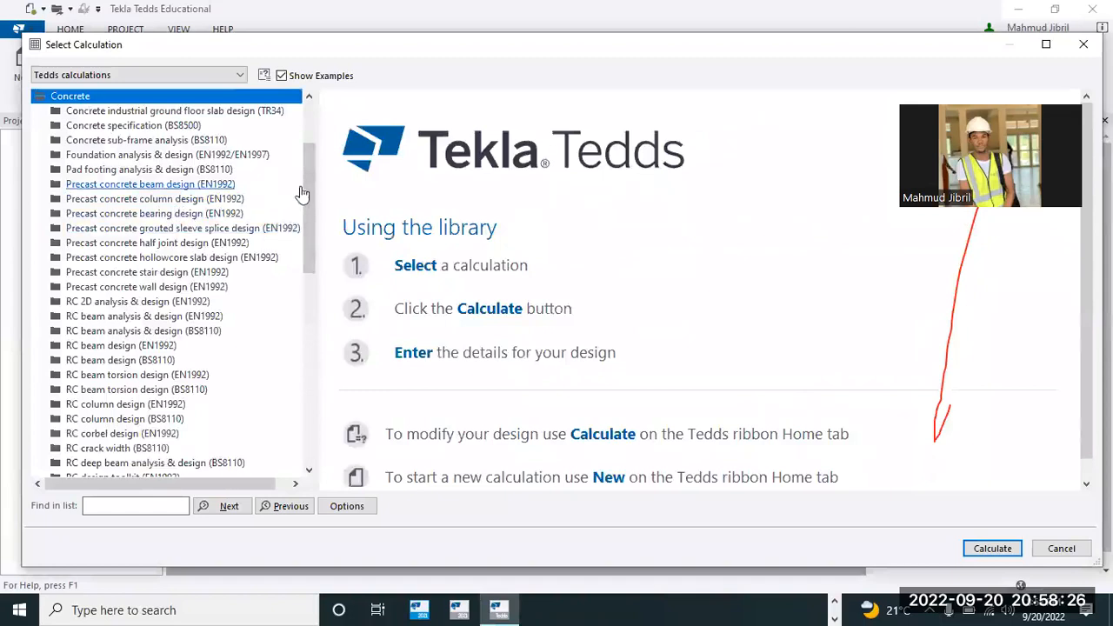
mouse_move(304, 164)
left_mouse_down()
mouse_move(308, 153)
mouse_move(306, 313)
mouse_move(322, 175)
left_mouse_up()
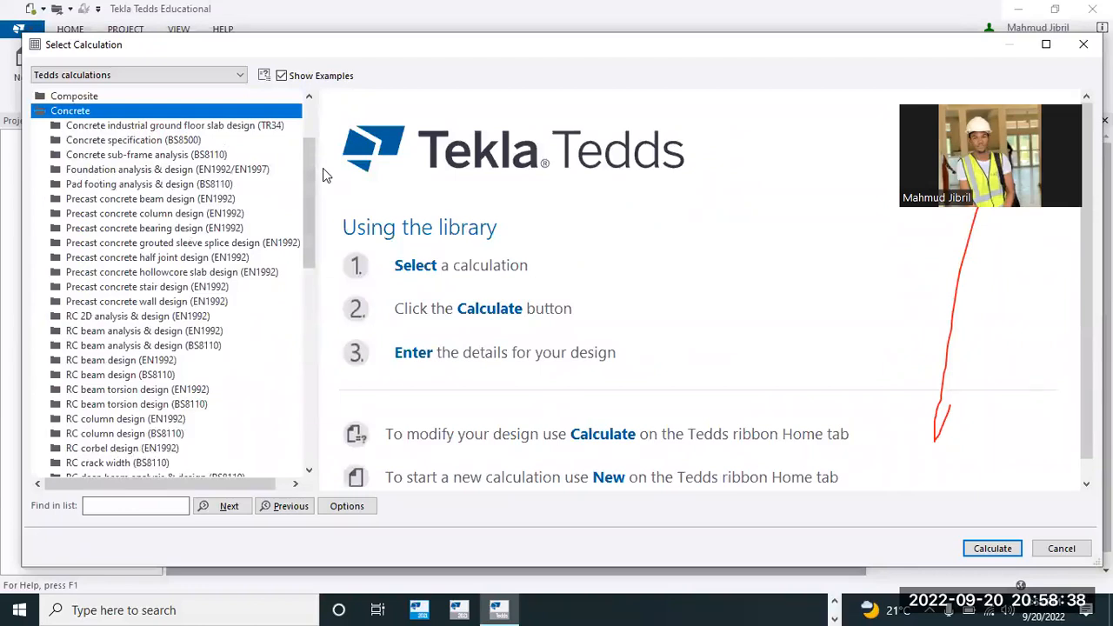
left_click(120, 378)
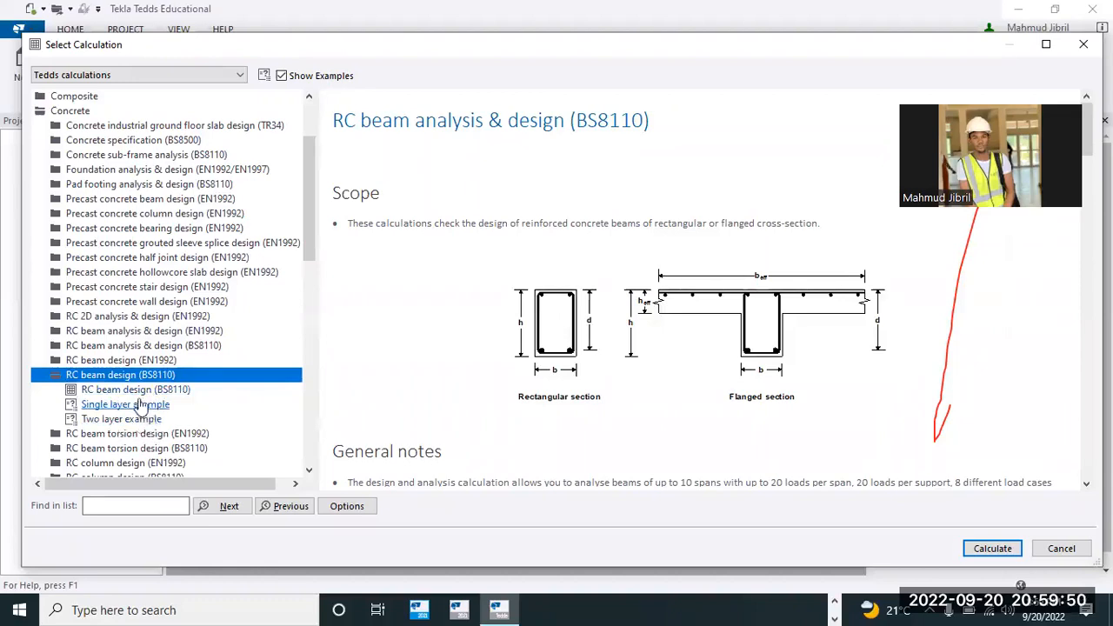
double_click(140, 391)
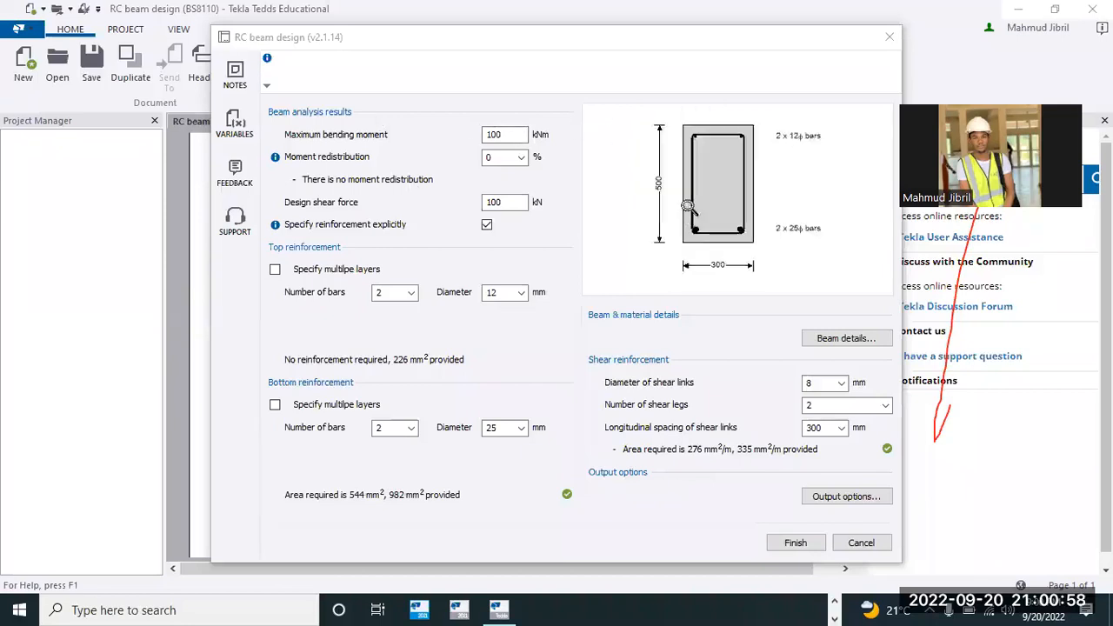
Step: Set the beam's maximum bending moment to 150 kNm
scroll(723, 175, "up", 1)
scroll(709, 165, "down", 3)
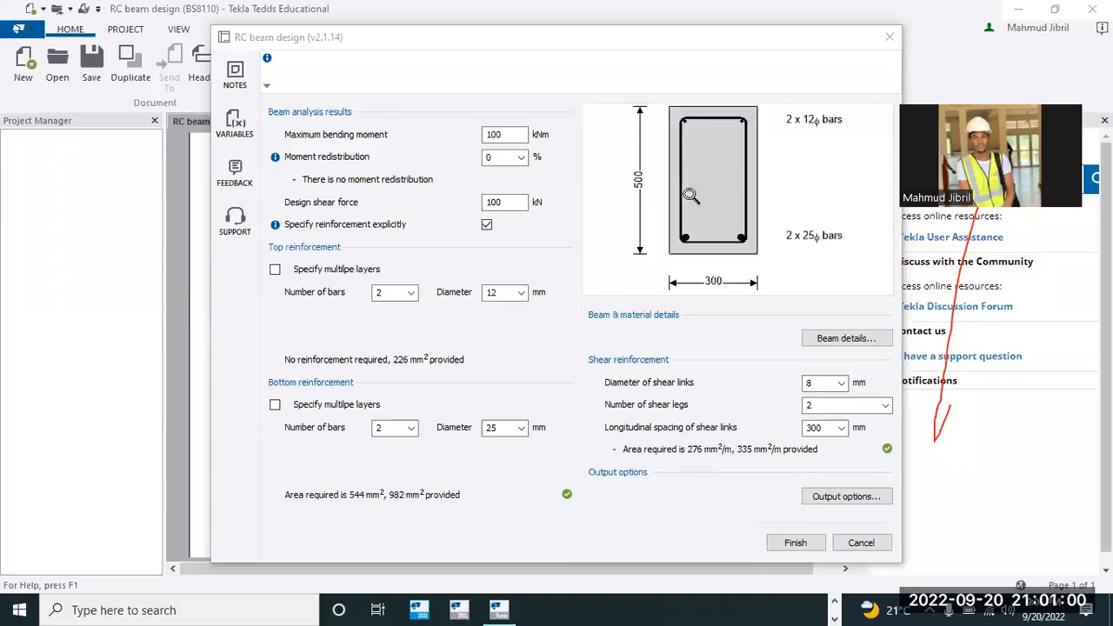
scroll(703, 154, "up", 1)
left_click(474, 138)
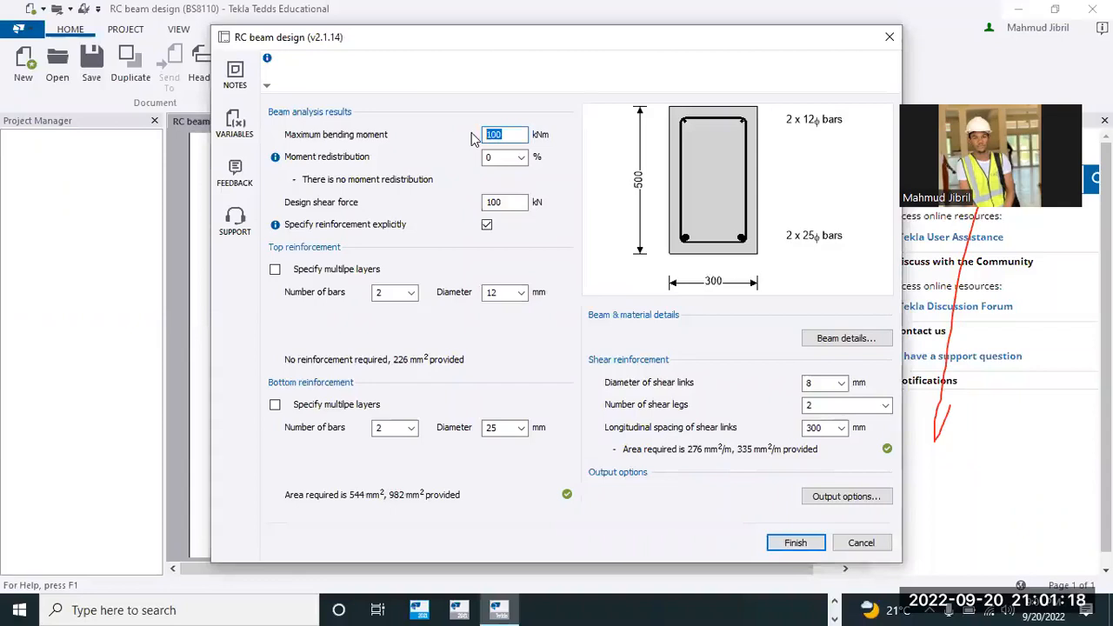
type("150")
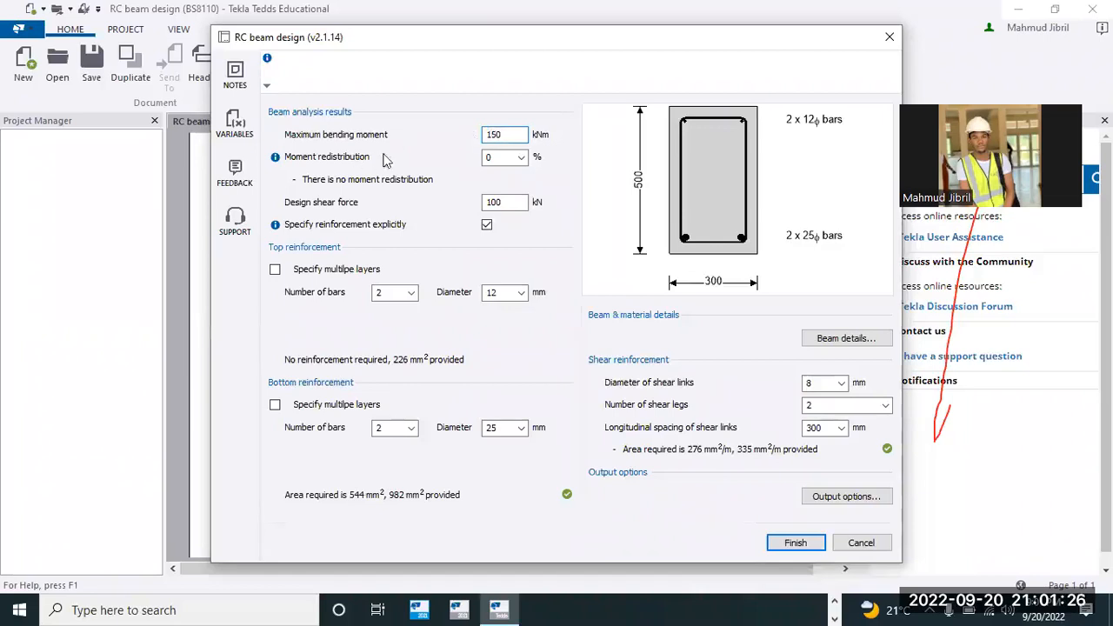
Step: Set the moment redistribution to 5% and the design shear force to 150 kN
left_click(520, 158)
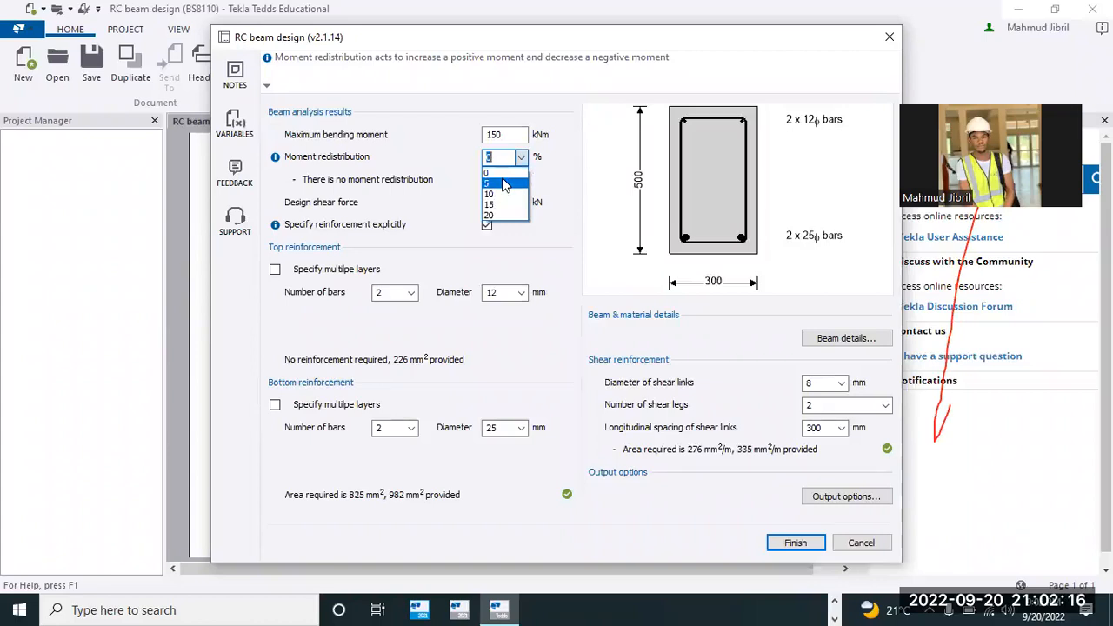
left_click(608, 151)
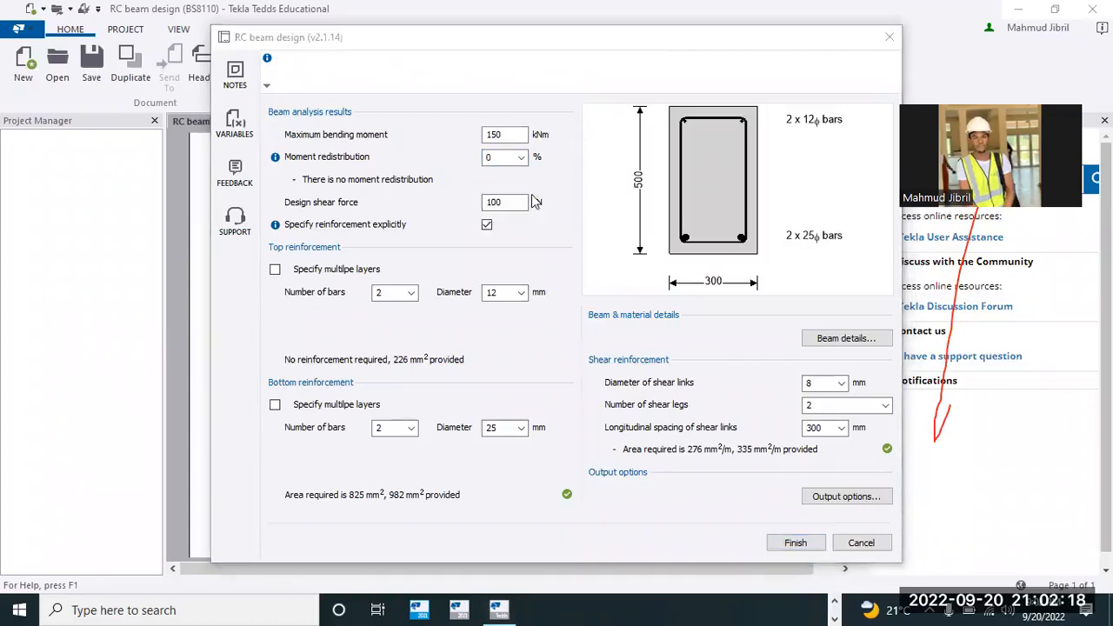
left_click(522, 160)
left_click(510, 184)
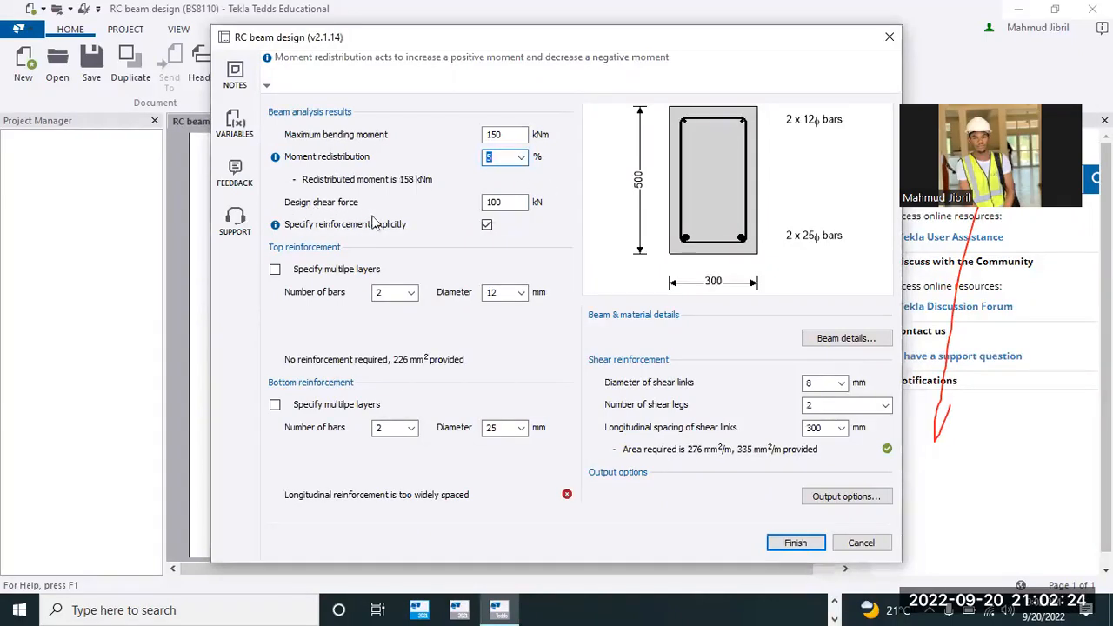
left_click(499, 204)
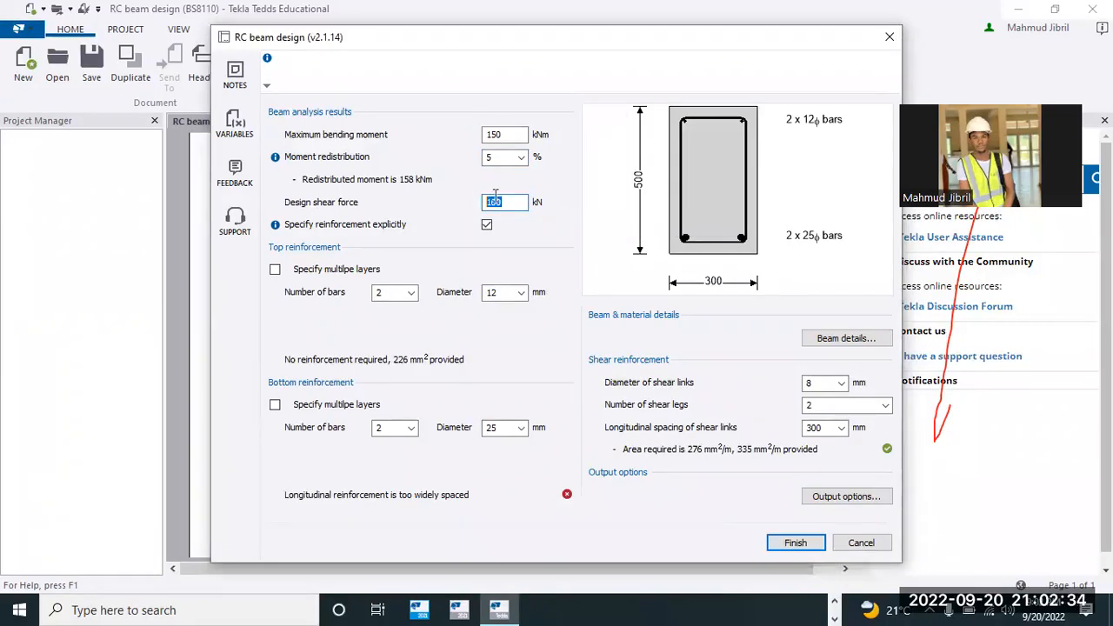
type("15")
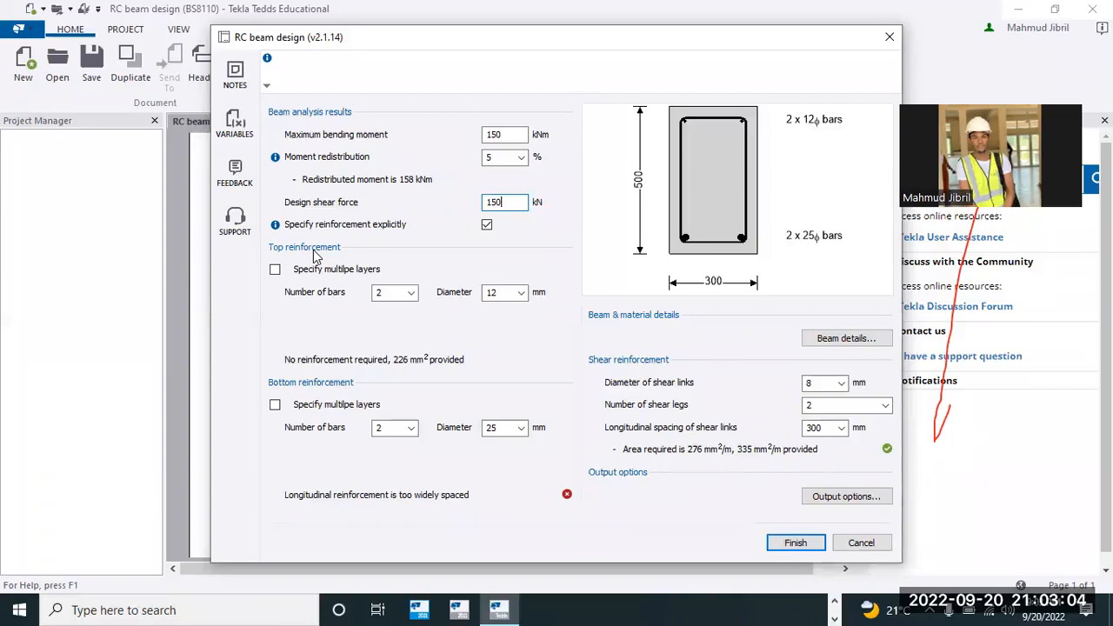
Step: Set the top reinforcement to 2 bars with a diameter of 16 mm
left_click(412, 293)
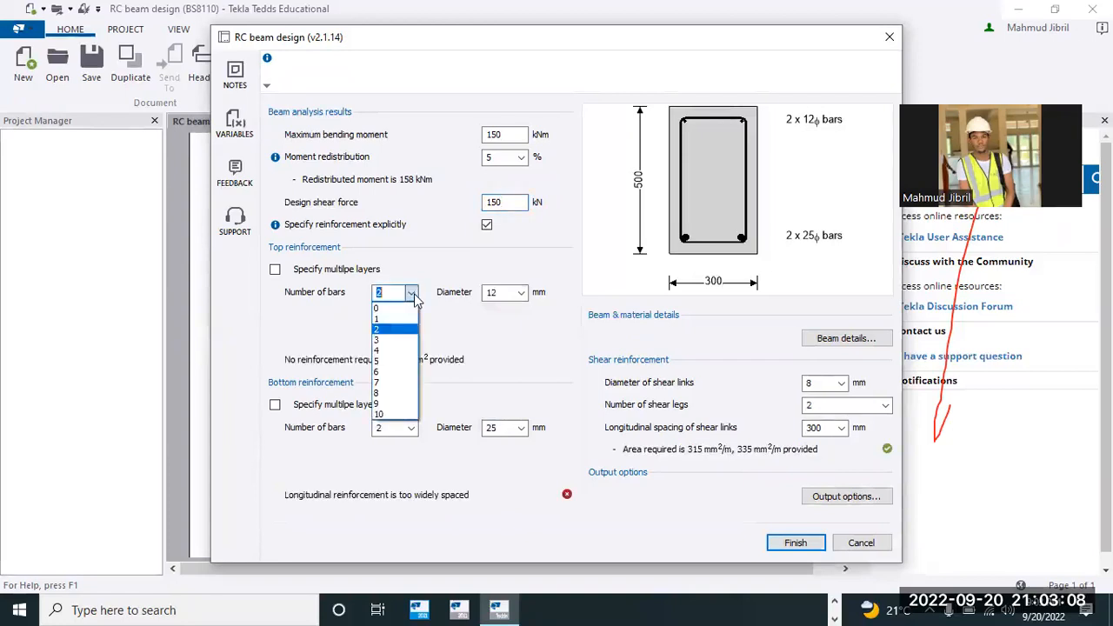
left_click(384, 330)
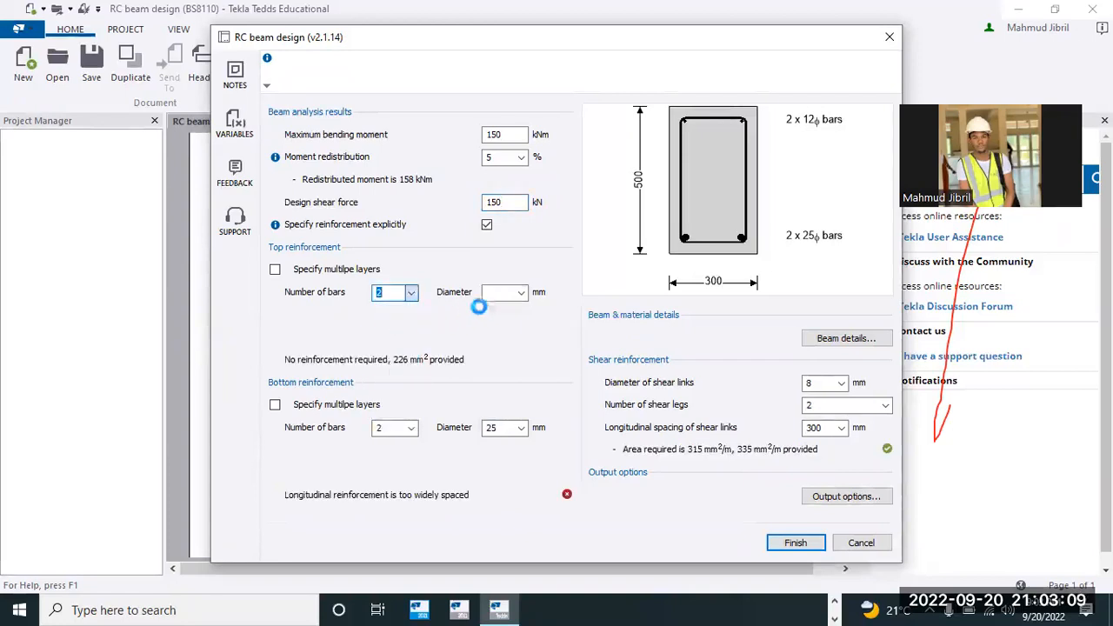
left_click(521, 292)
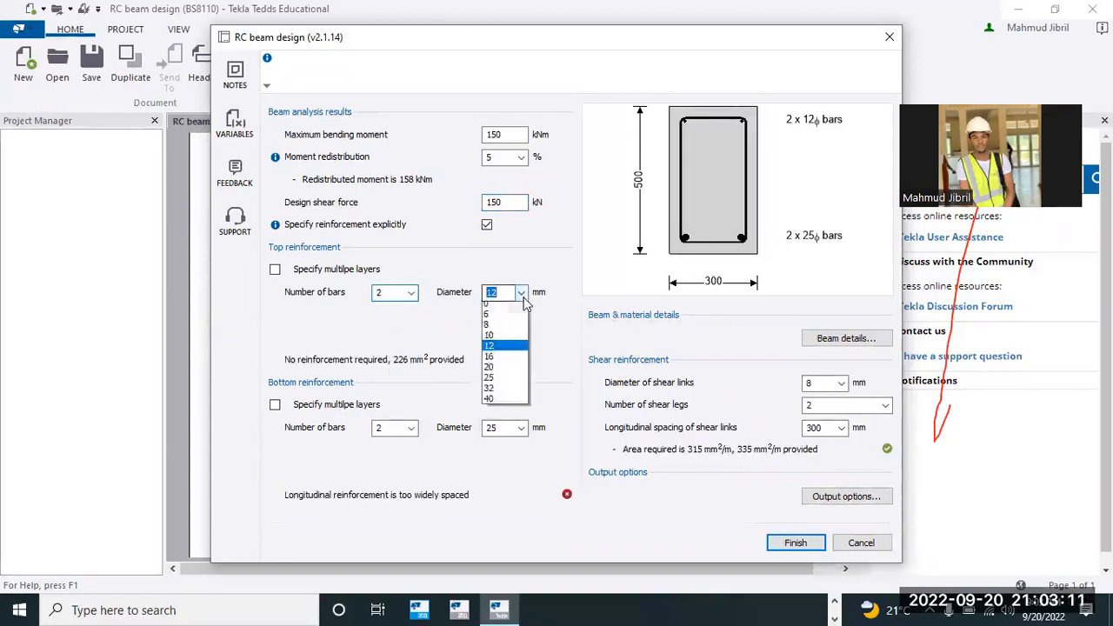
left_click(491, 361)
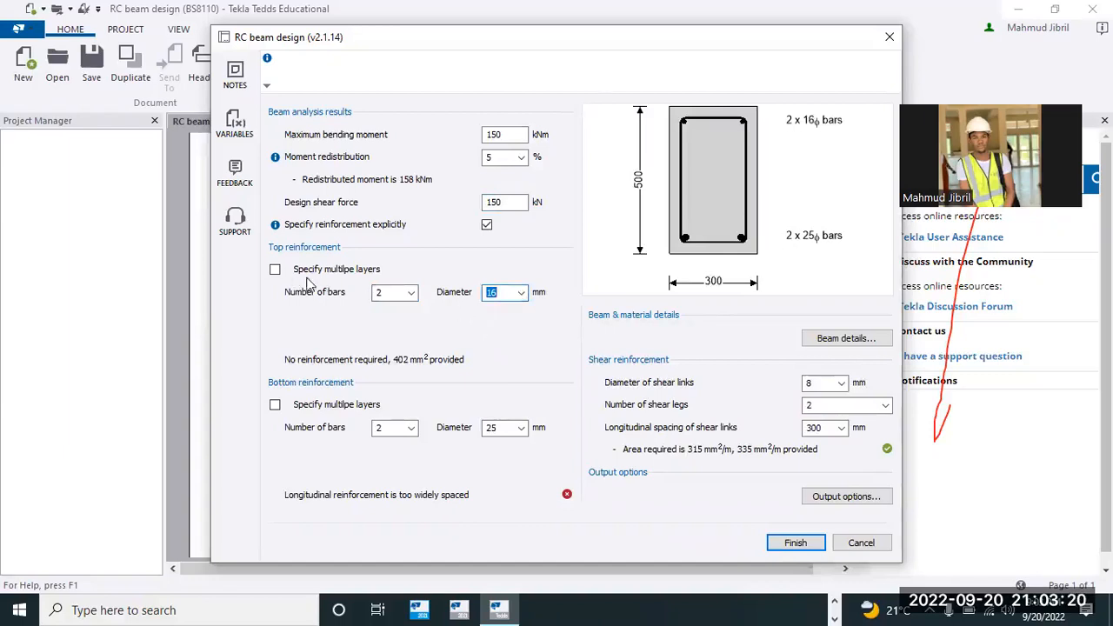
Step: Specify multiple layers for the top reinforcement and choose 2 layers
left_click(276, 271)
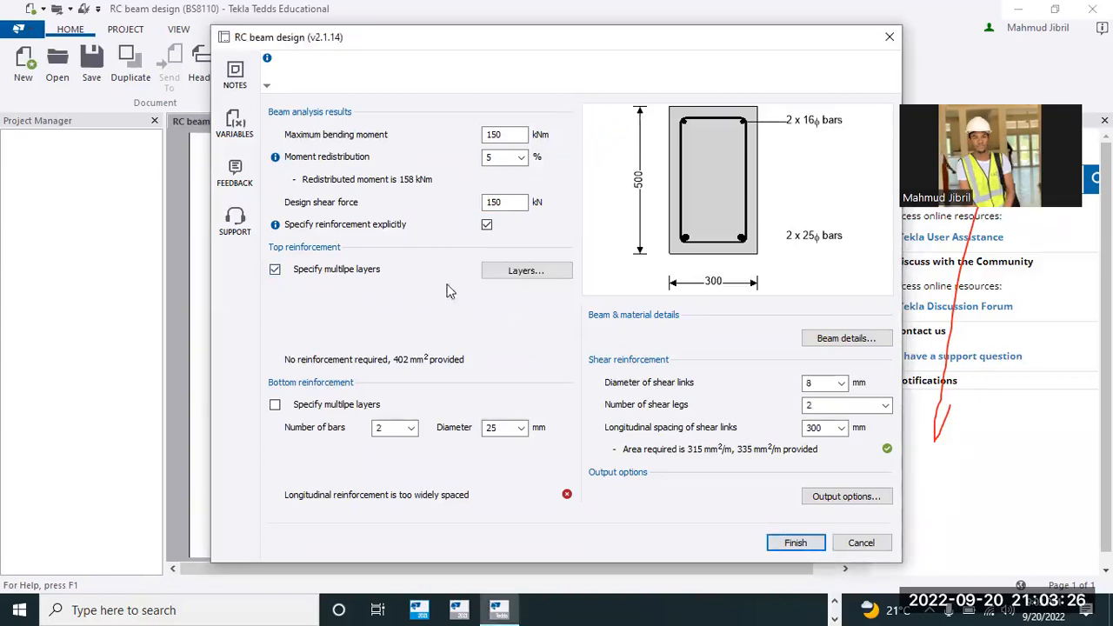
left_click(517, 270)
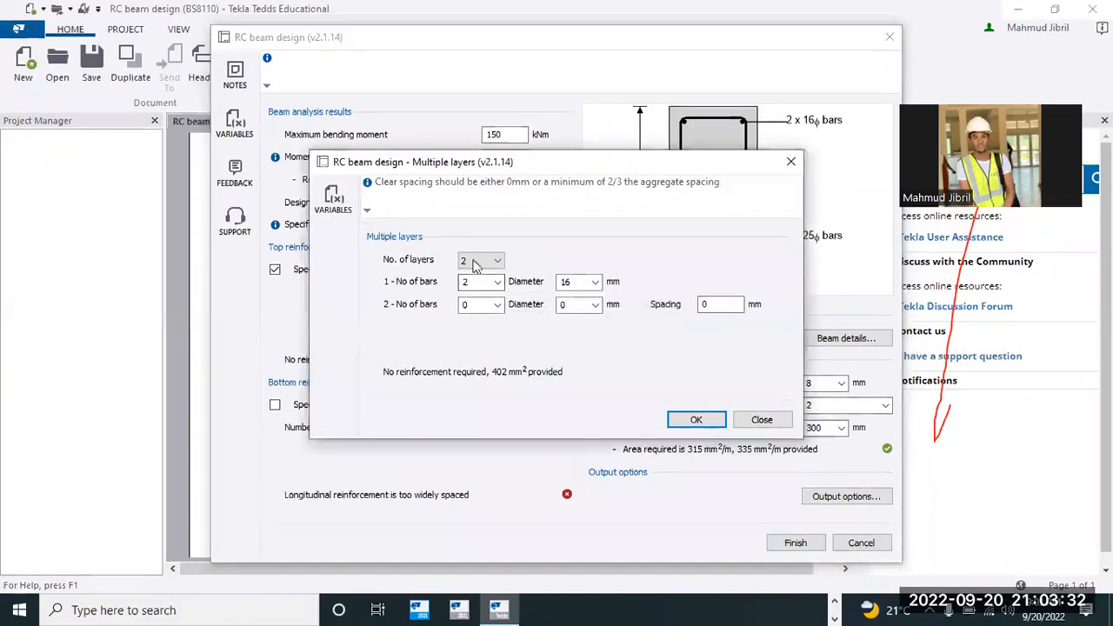
left_click(498, 260)
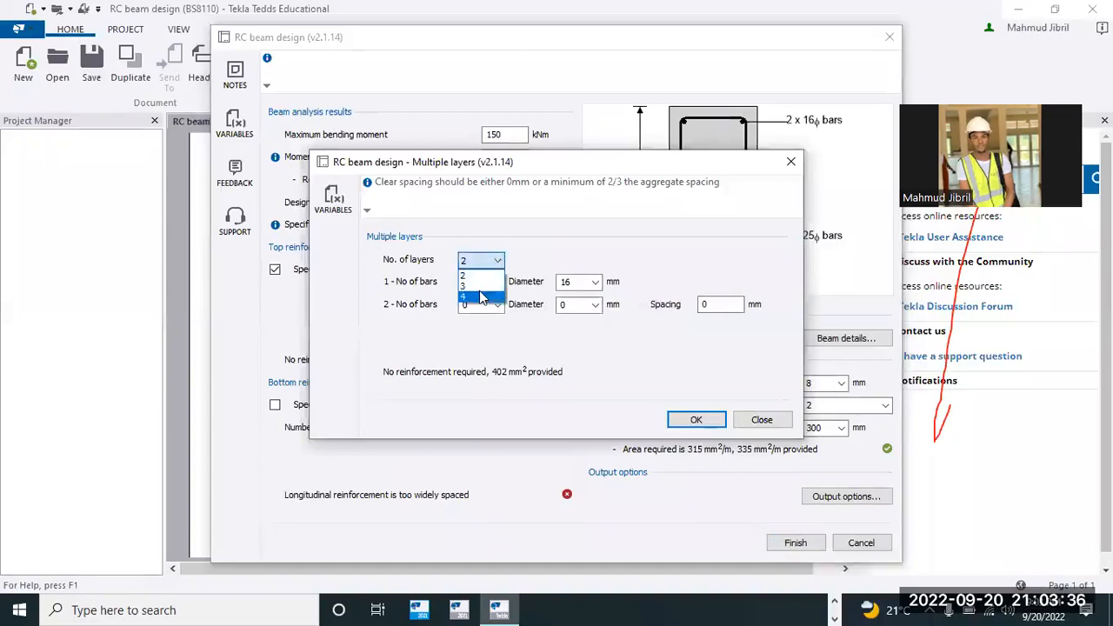
left_click(490, 275)
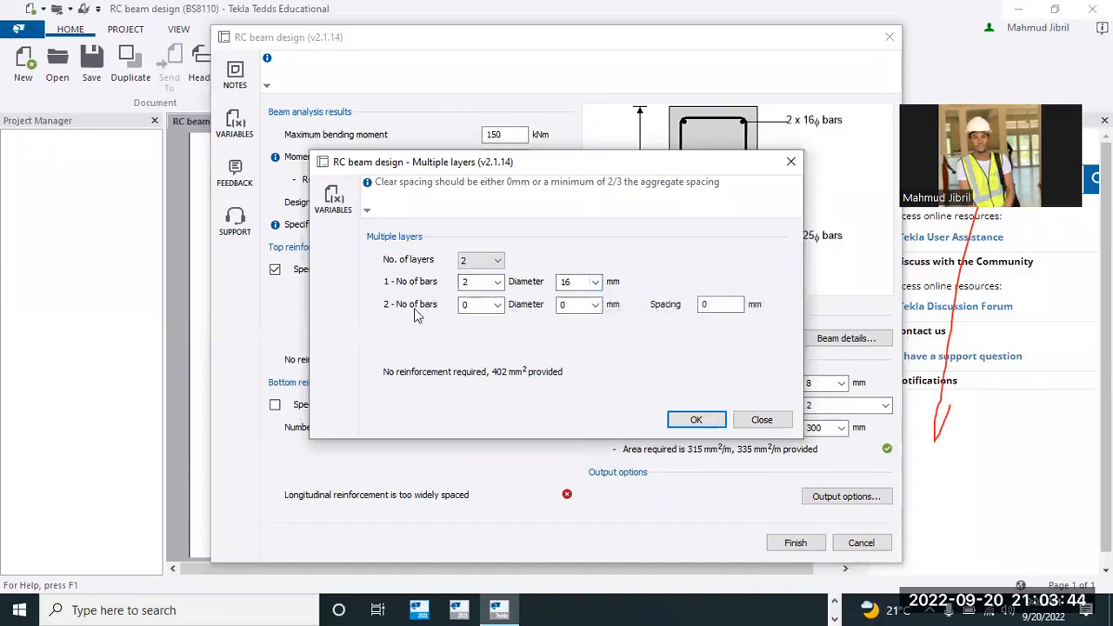
Step: Give the second top reinforcement layer 2 bars of 12 mm diameter and accept the layer settings
left_click(474, 305)
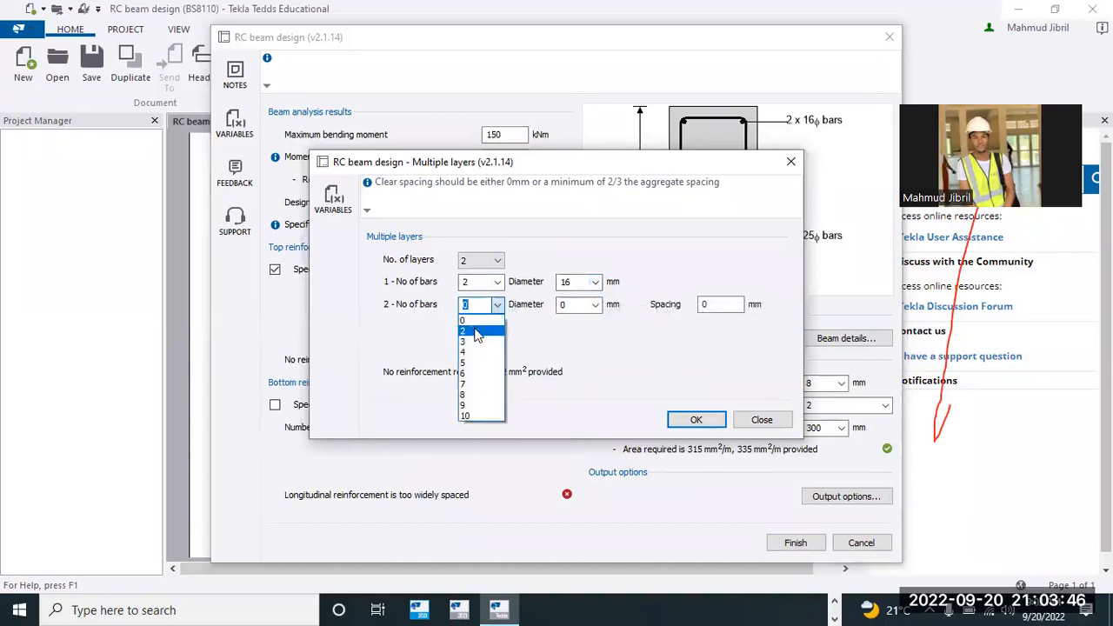
left_click(477, 331)
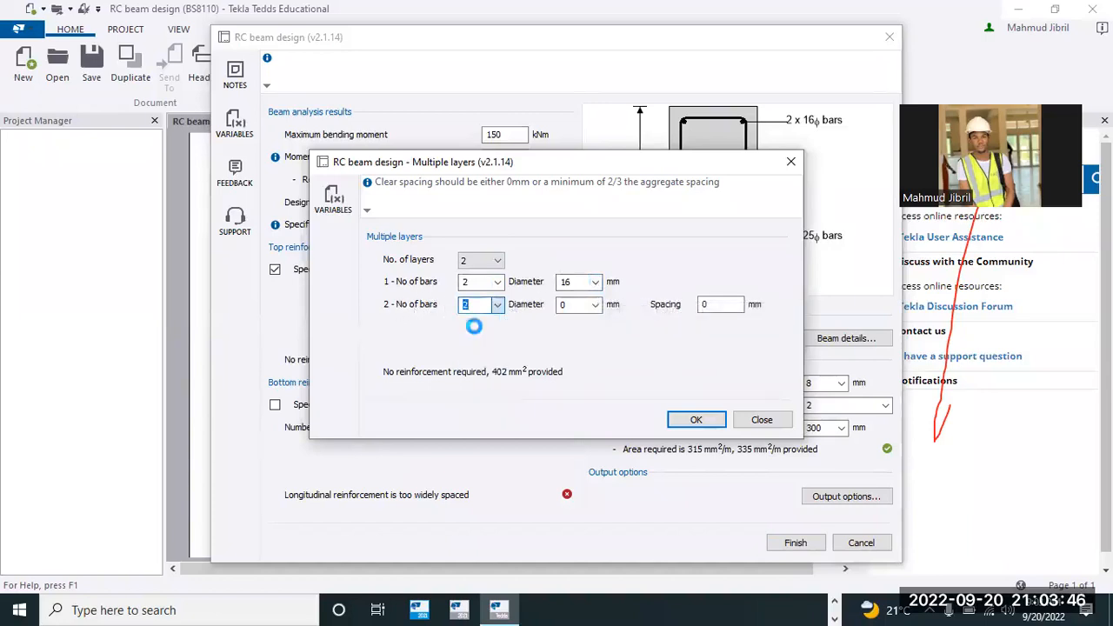
left_click(578, 305)
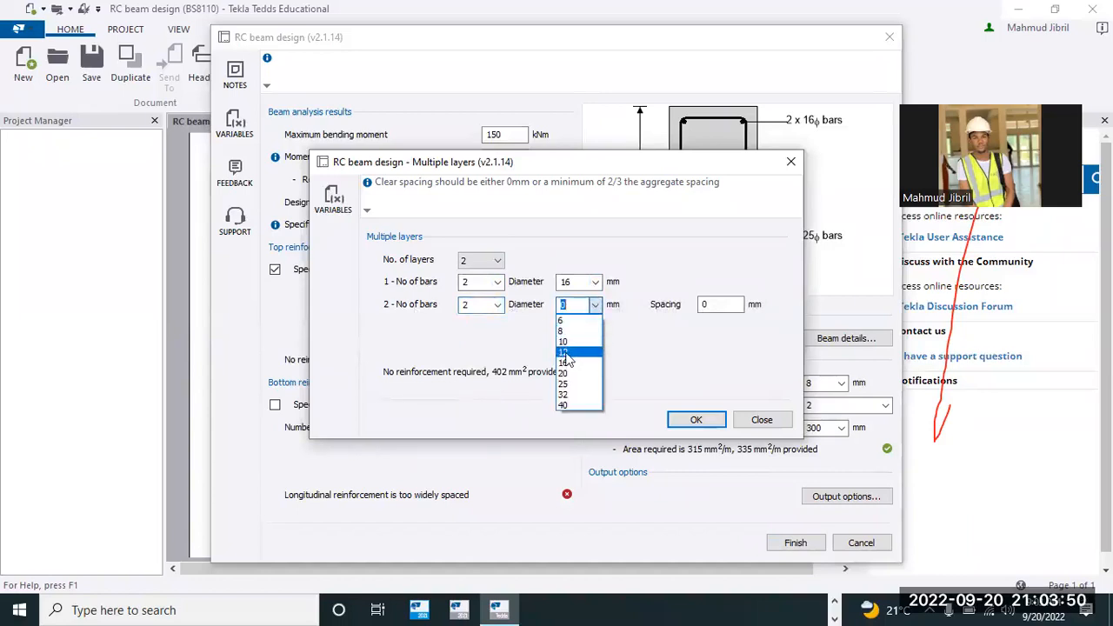
left_click(565, 353)
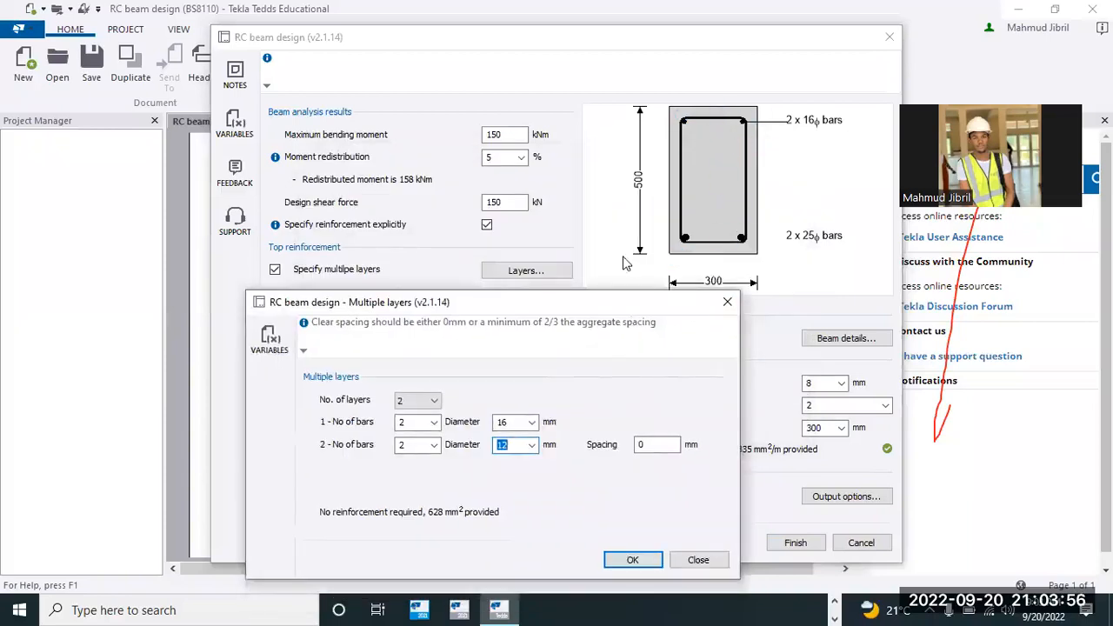
left_click(640, 407)
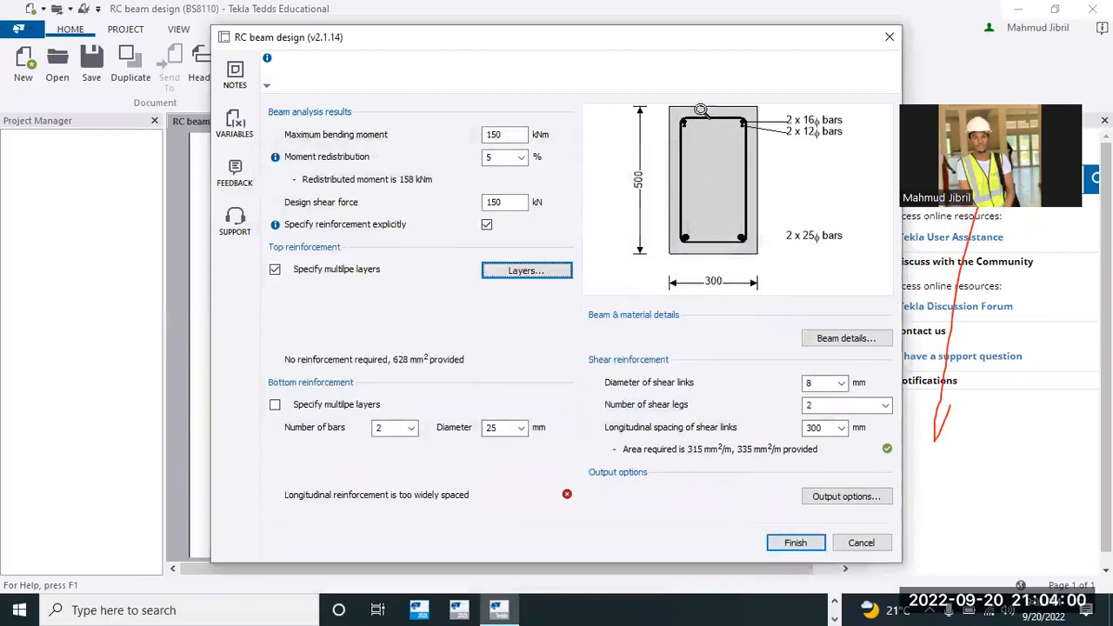
Step: Examine the bar arrangement of both top reinforcement layers in the beam cross-section preview
scroll(700, 139, "up", 3)
scroll(739, 277, "down", 4)
scroll(708, 148, "up", 3)
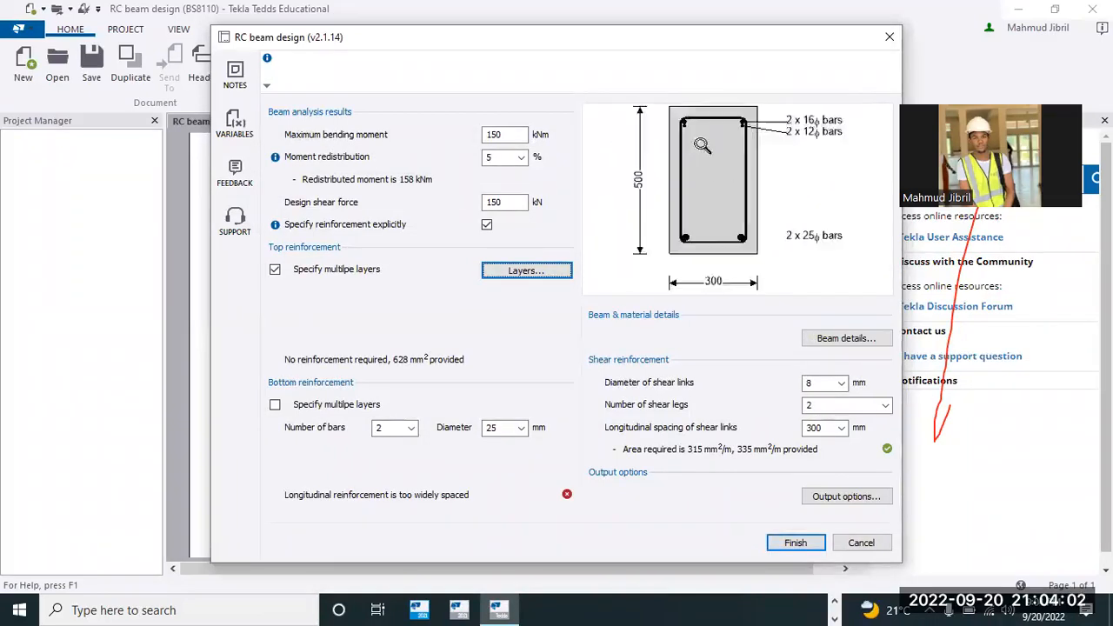
scroll(695, 120, "down", 3)
scroll(696, 120, "up", 2)
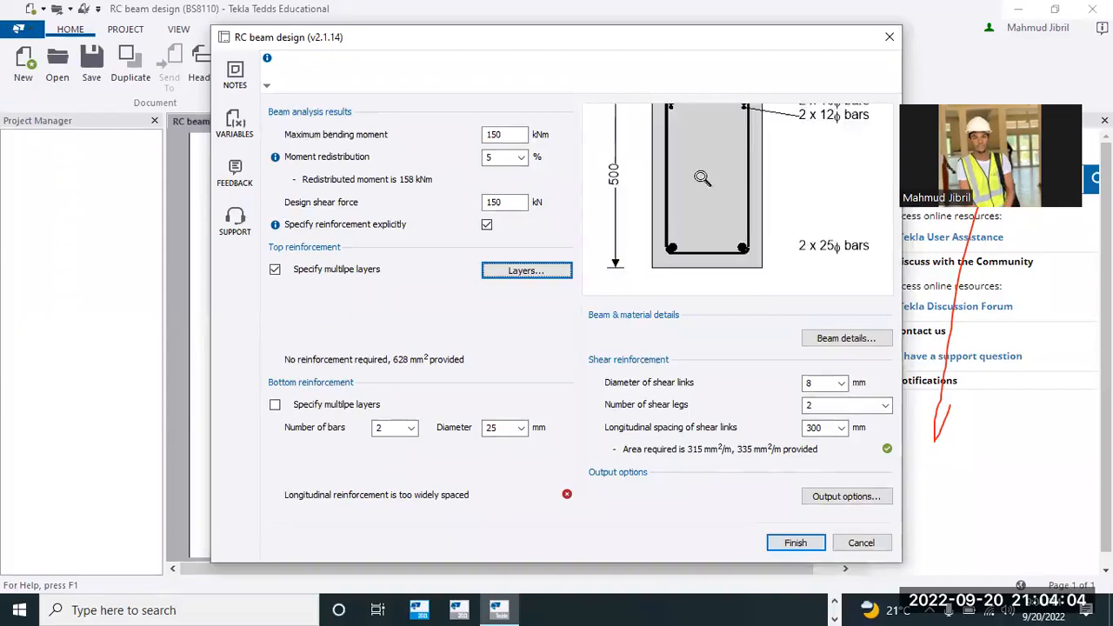
scroll(708, 183, "up", 2)
scroll(711, 155, "down", 4)
scroll(706, 113, "up", 3)
scroll(717, 158, "down", 3)
scroll(718, 158, "up", 2)
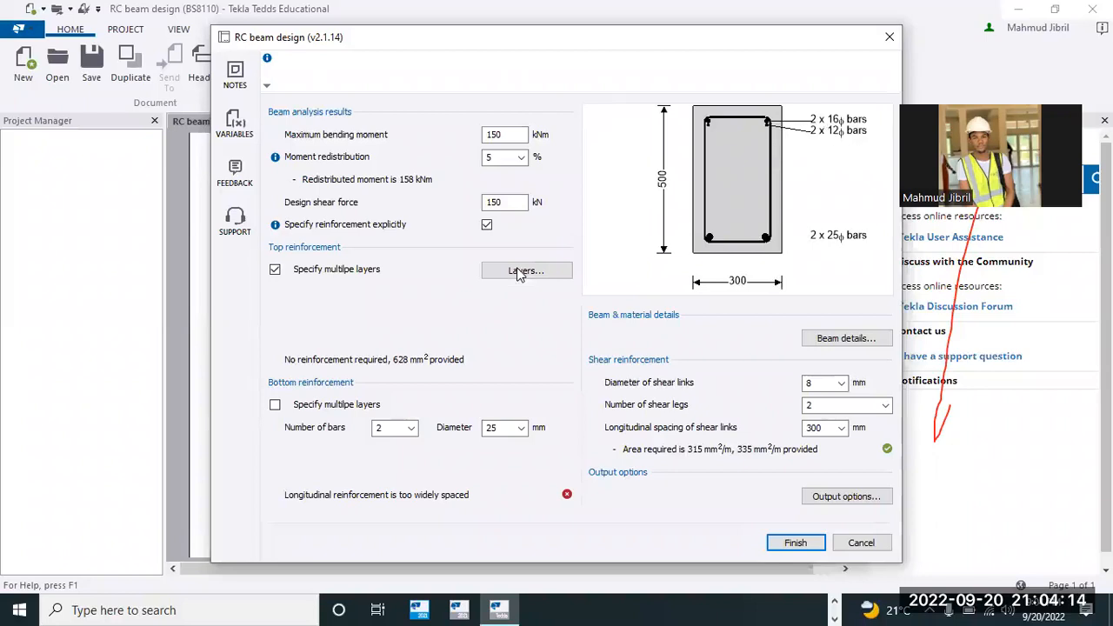
Step: Return the top reinforcement to a single layer and set the bottom reinforcement diameter to 16 mm
left_click(273, 269)
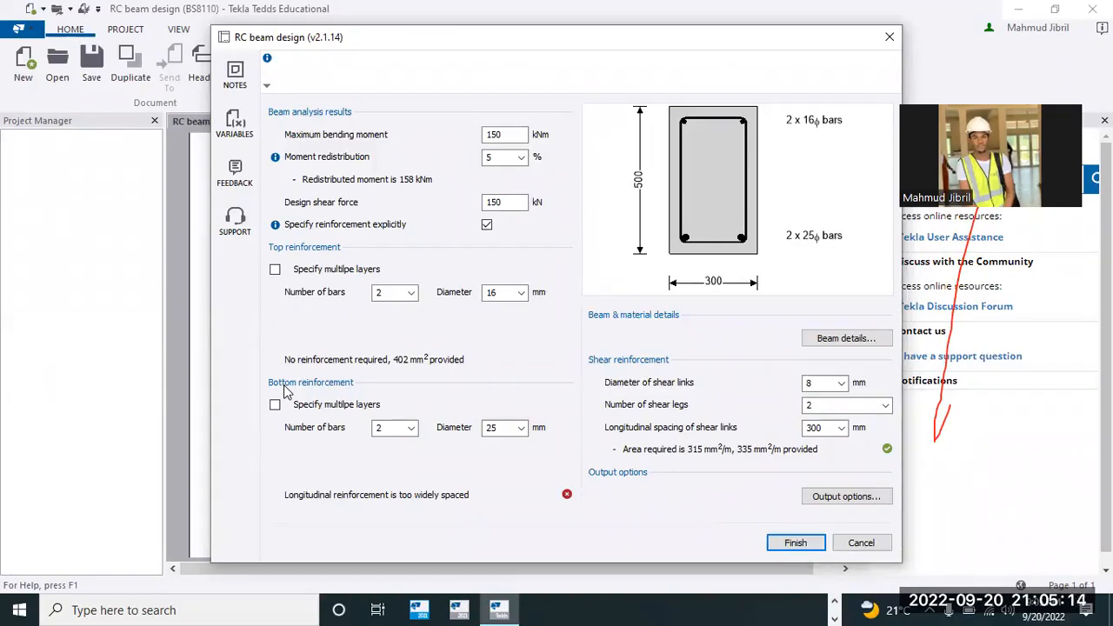
left_click(521, 429)
left_click(491, 497)
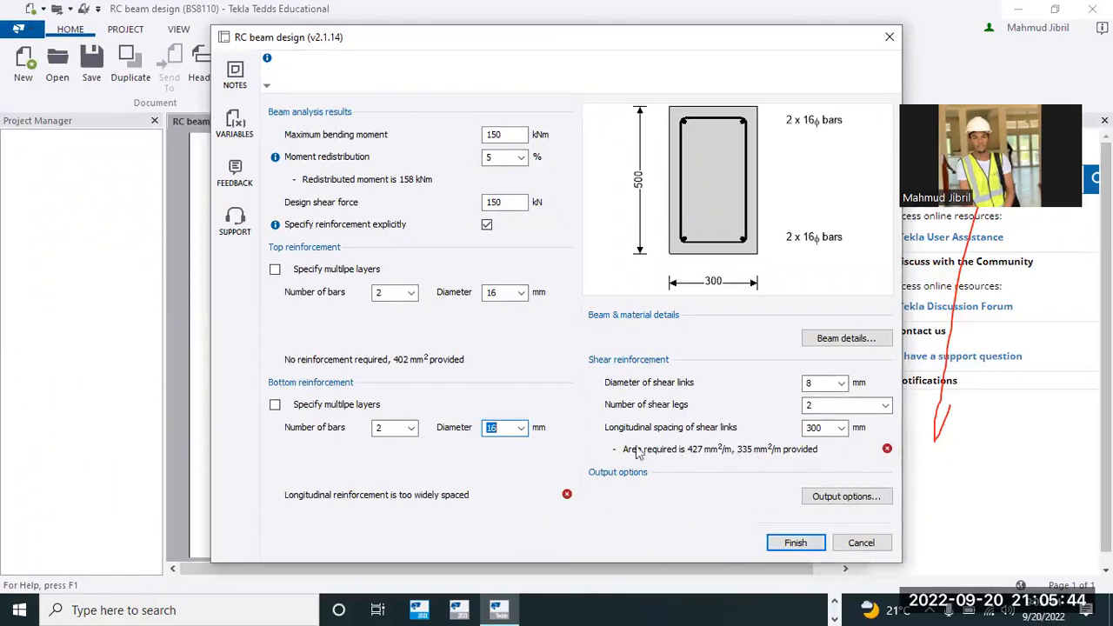
Step: Try 4 bars for the bottom reinforcement and settle on 5 bars
left_click(410, 428)
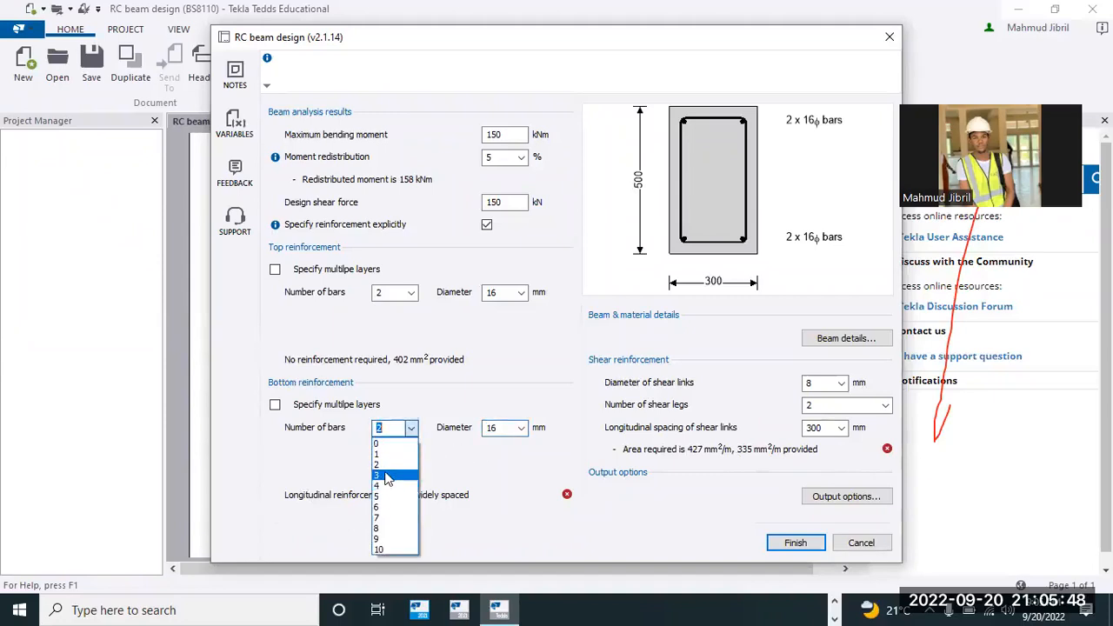
left_click(387, 486)
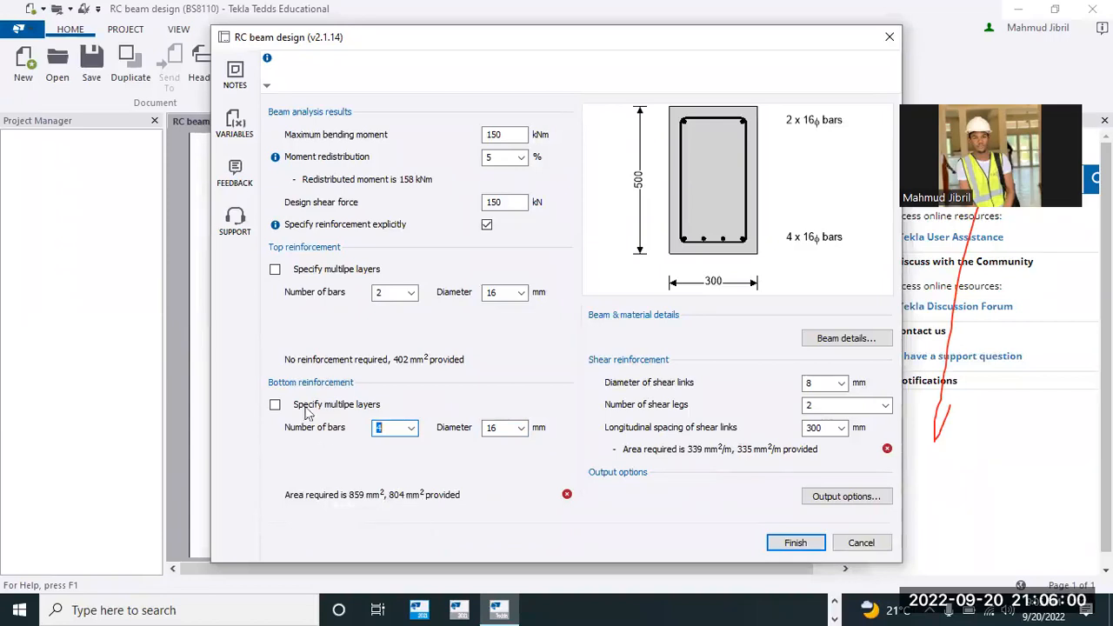
left_click(414, 430)
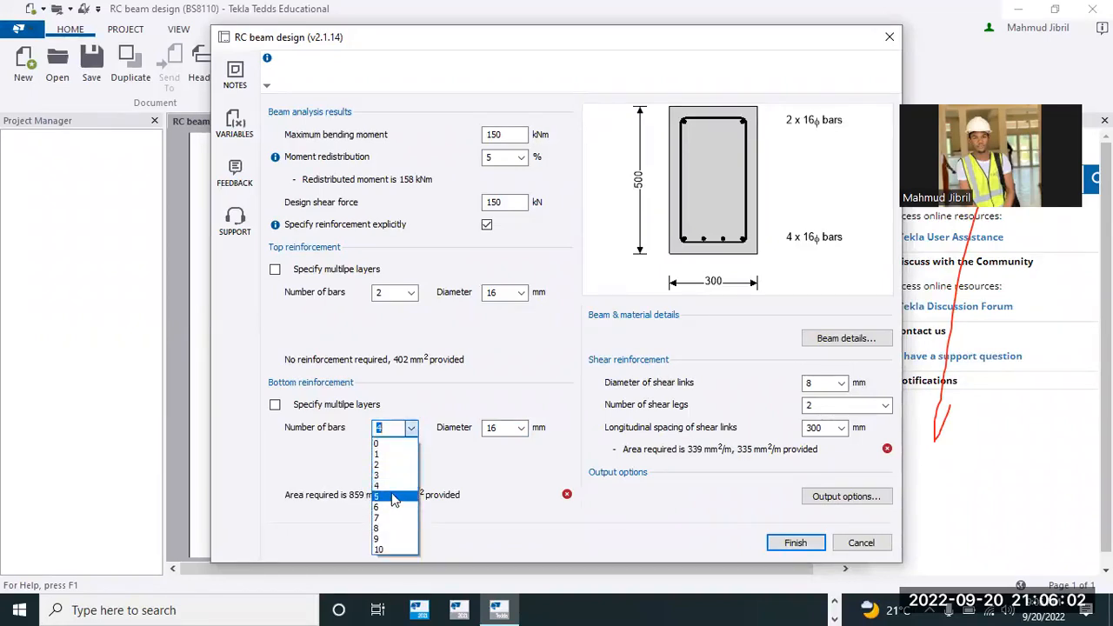
left_click(393, 468)
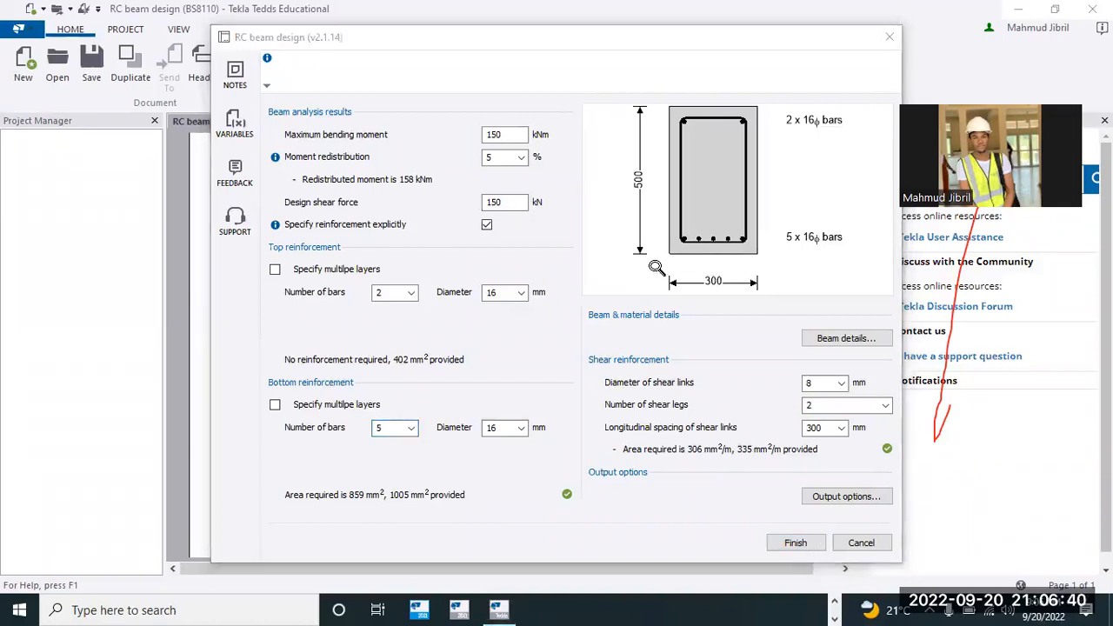
Step: In the beam details, keep the standard fire resistance at 60 minutes and specify fire exposure on three sides only
left_click(840, 339)
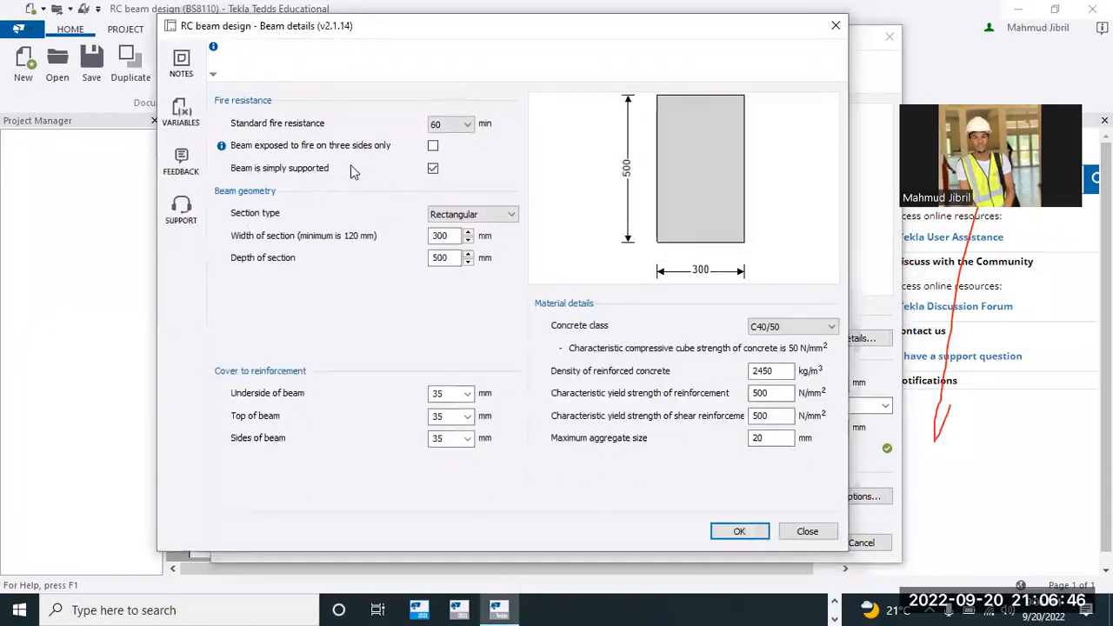
left_click(468, 123)
left_click(452, 156)
left_click(433, 146)
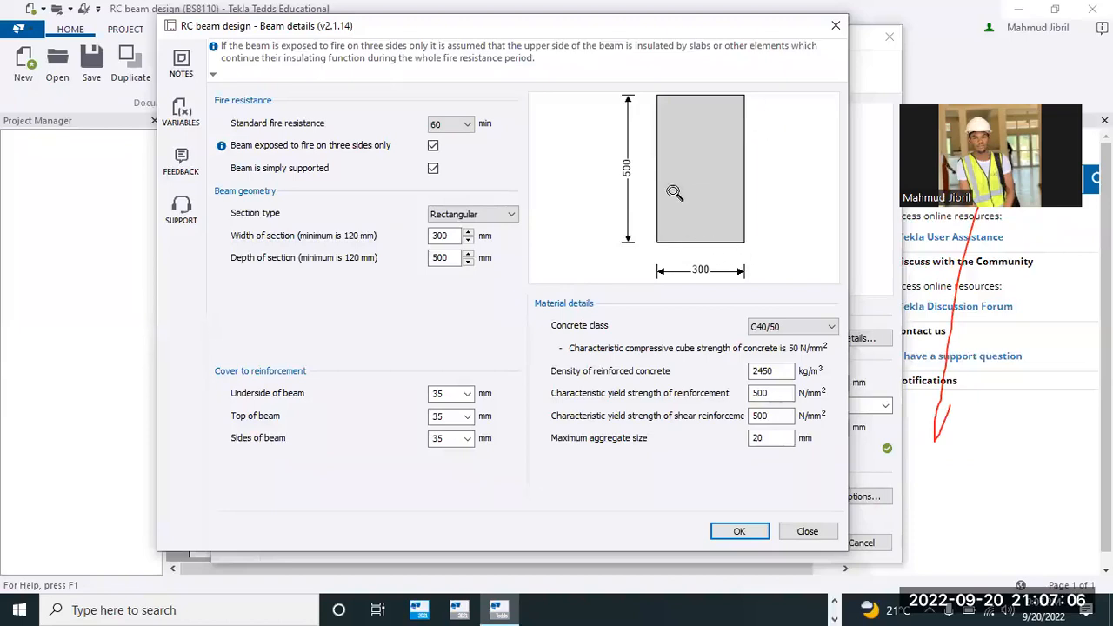
Step: Preview the Flanged T and Flanged L section types and return the section type to Rectangular
left_click(509, 217)
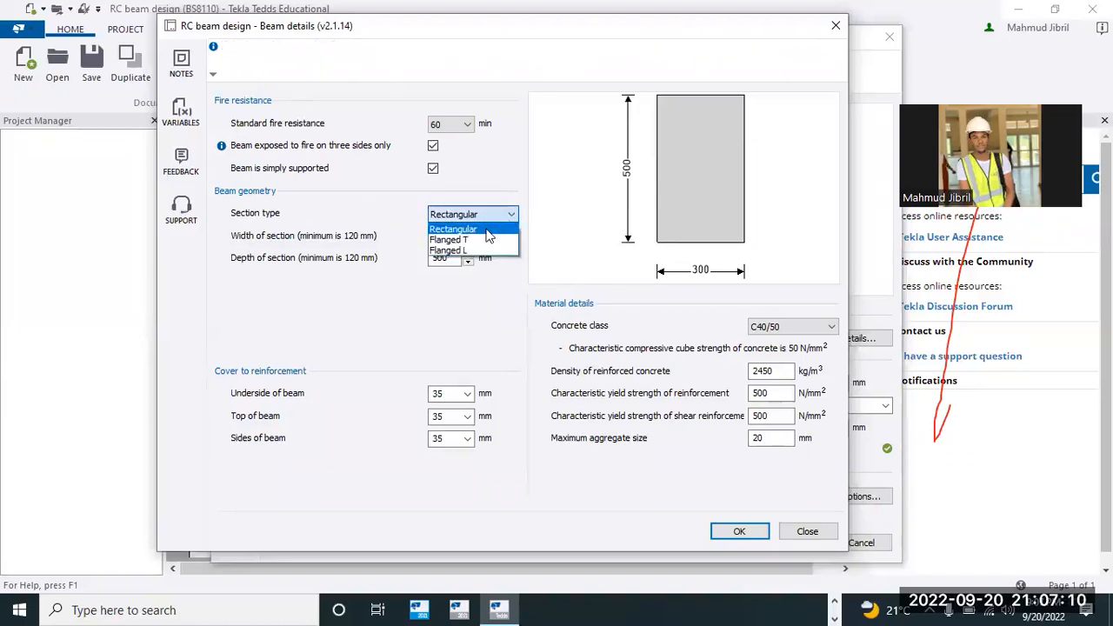
left_click(483, 228)
left_click(497, 219)
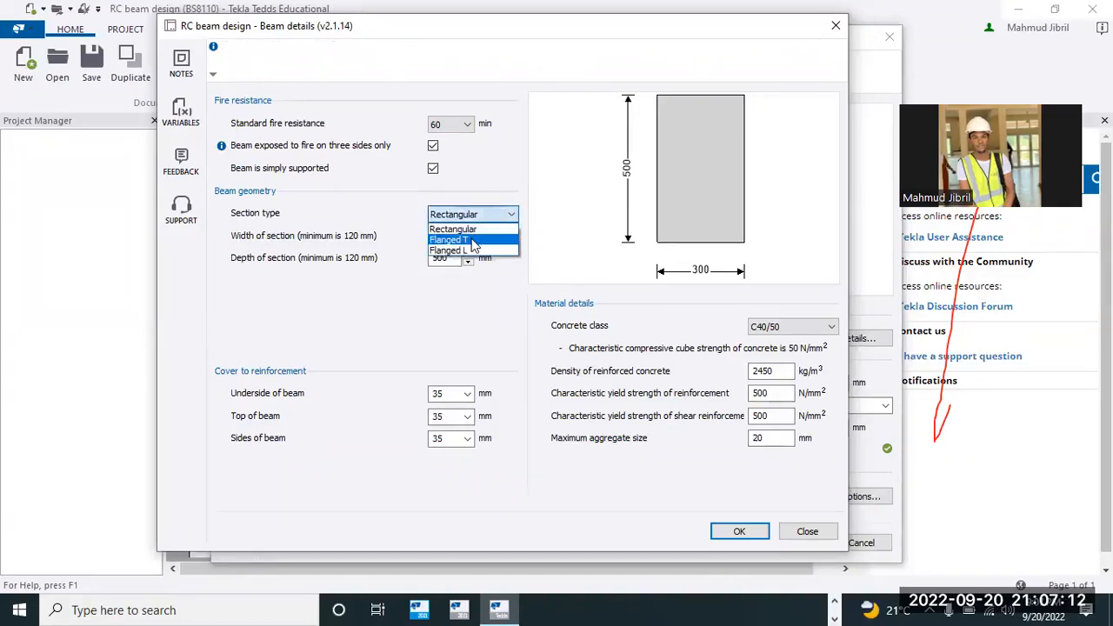
left_click(472, 240)
left_click(511, 214)
left_click(467, 245)
left_click(500, 214)
left_click(495, 251)
left_click(507, 219)
left_click(483, 231)
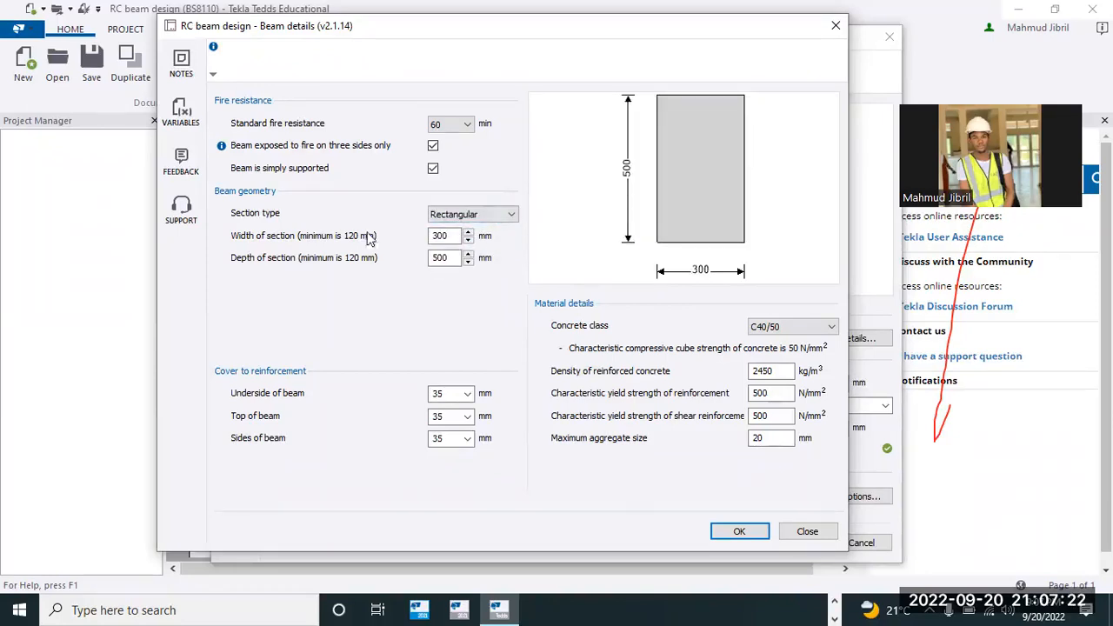
Step: Set the beam section to 225 mm wide and 450 mm deep and accept the beam details
left_click_drag(448, 239, 412, 265)
type("225")
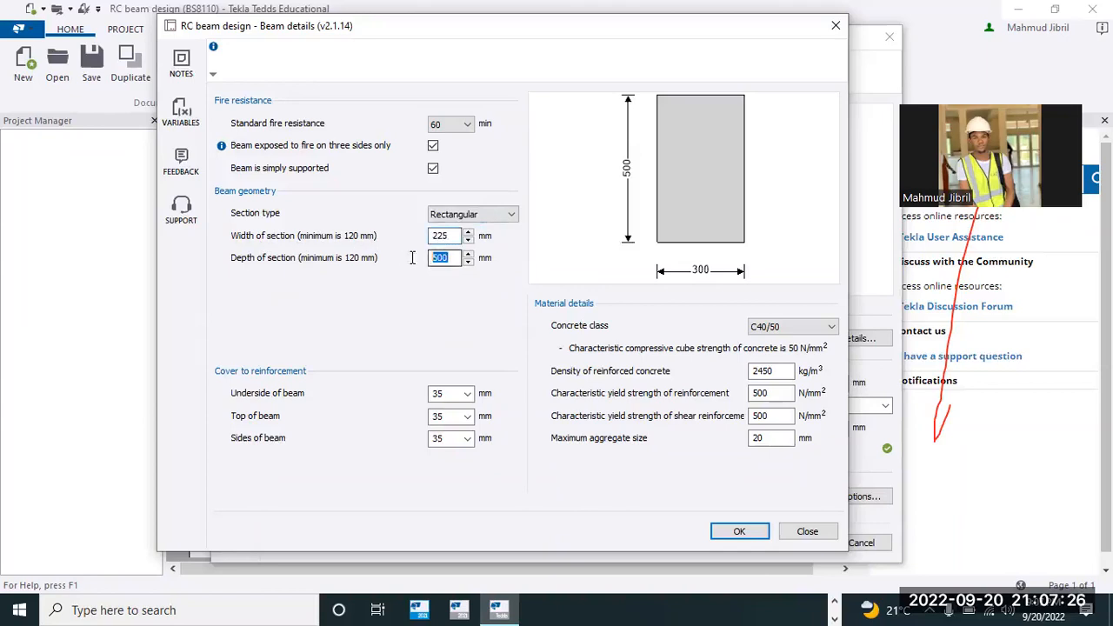
type("400")
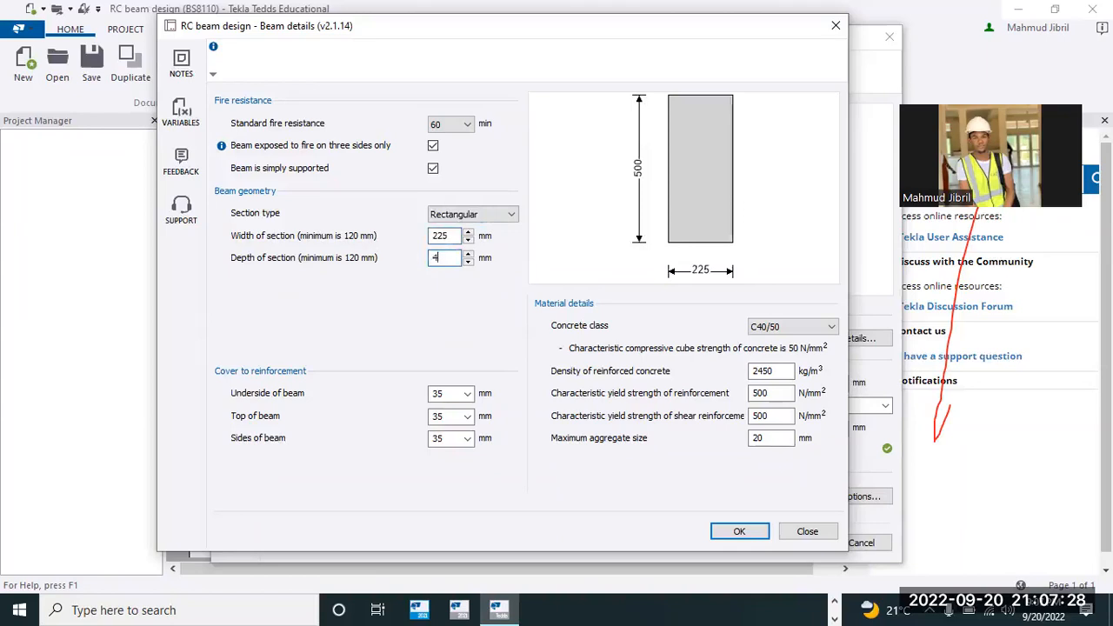
key("Return")
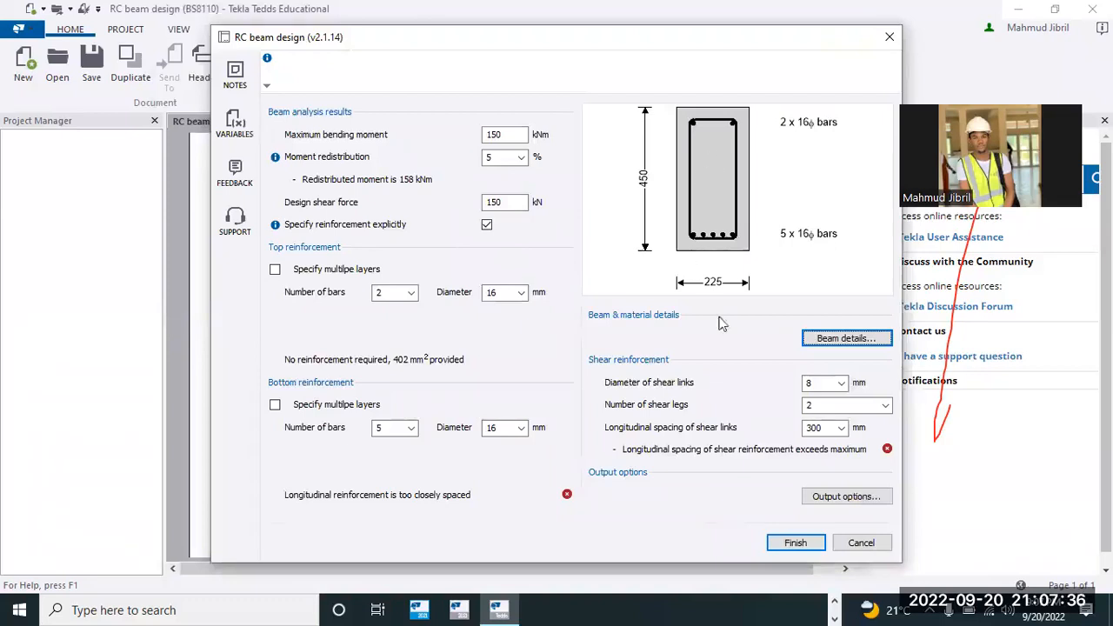
Step: Reopen the beam details and set the concrete class to C20/25
left_click(816, 340)
left_click_drag(446, 259, 408, 258)
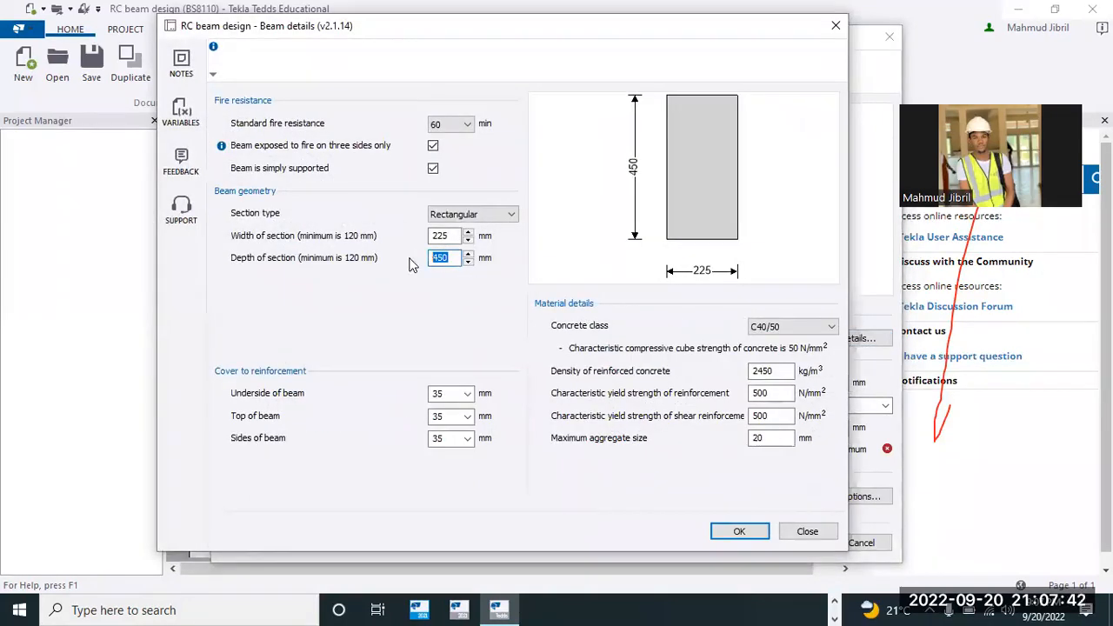
left_click(826, 327)
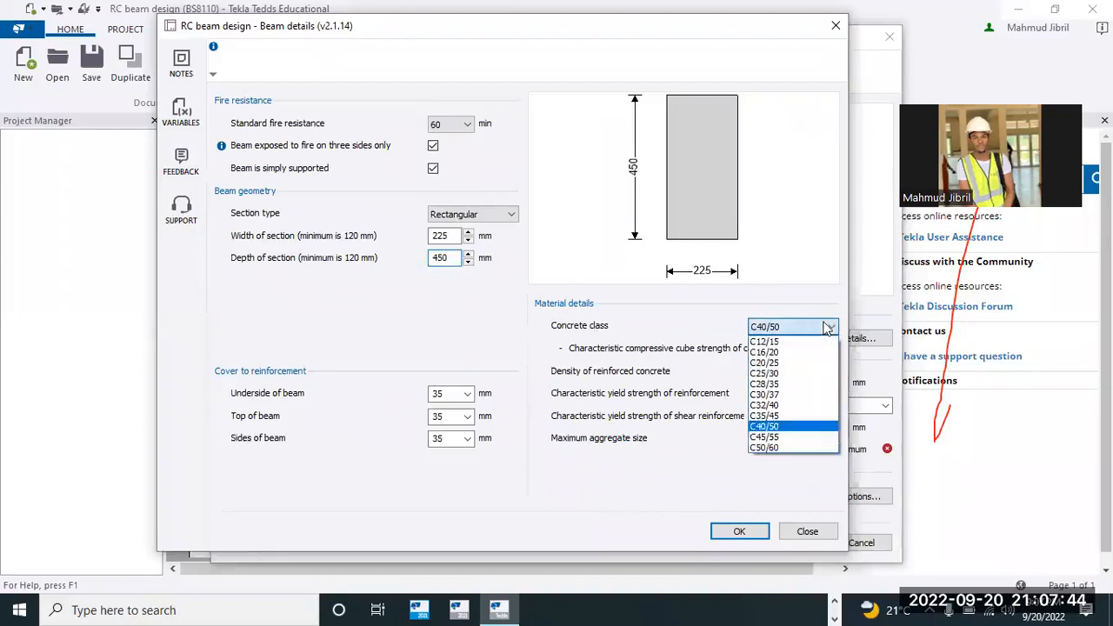
left_click(781, 365)
Step: Set the cover to reinforcement to 25 mm for the underside, top and sides of the beam
left_click(469, 396)
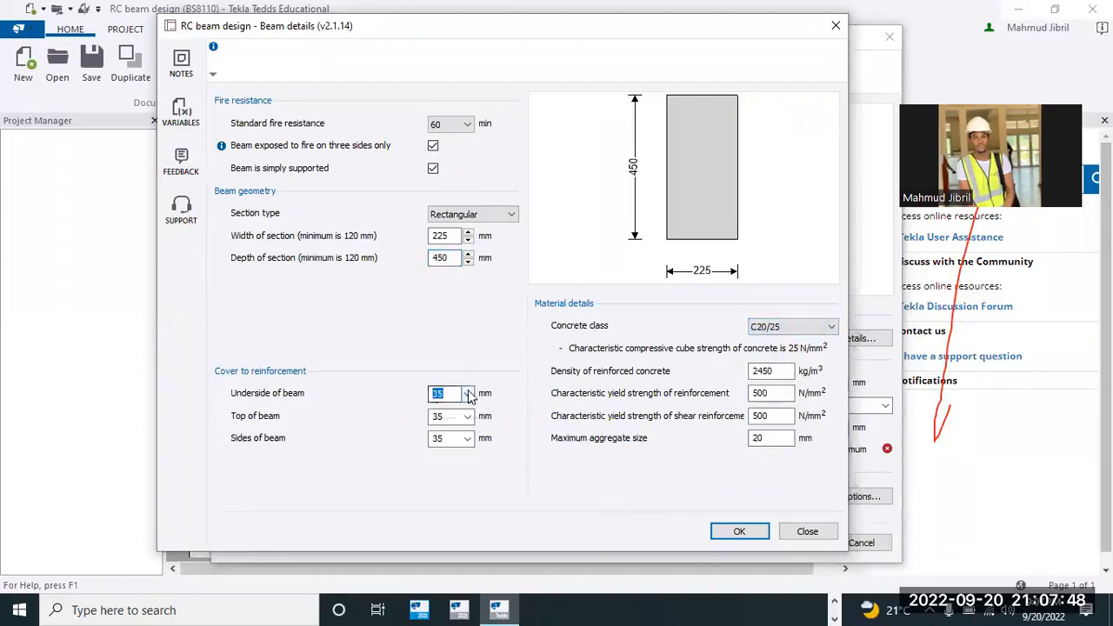
left_click(470, 396)
left_click(437, 420)
left_click(456, 416)
left_click(441, 443)
left_click(462, 439)
left_click(442, 465)
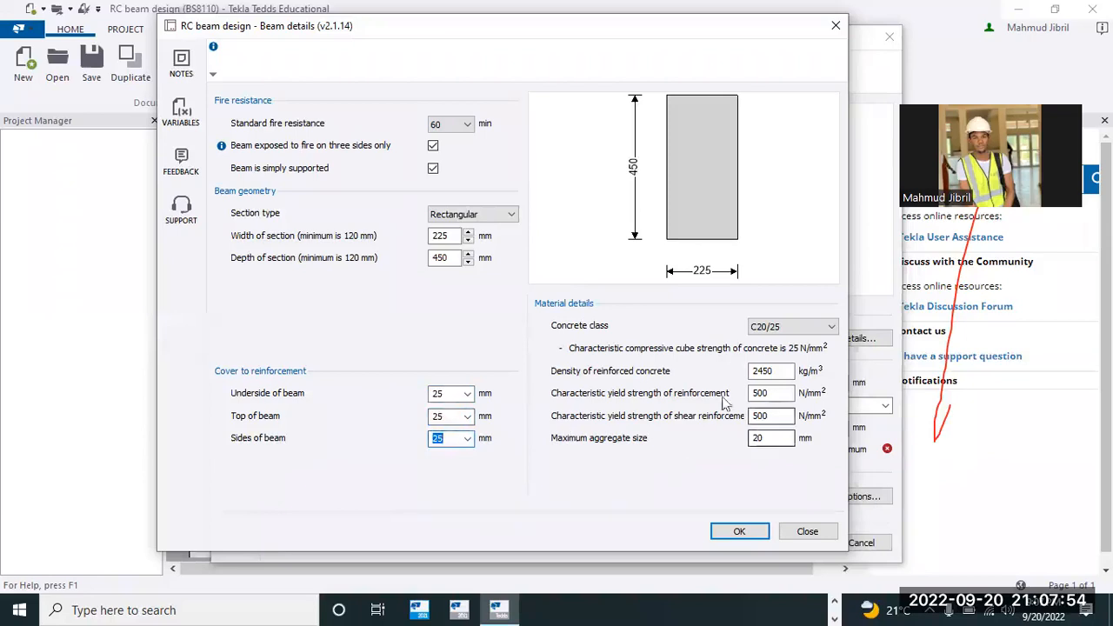
Step: Set the characteristic yield strength of both the main and shear reinforcement to 410 N/mm² and accept the beam details
double_click(768, 394)
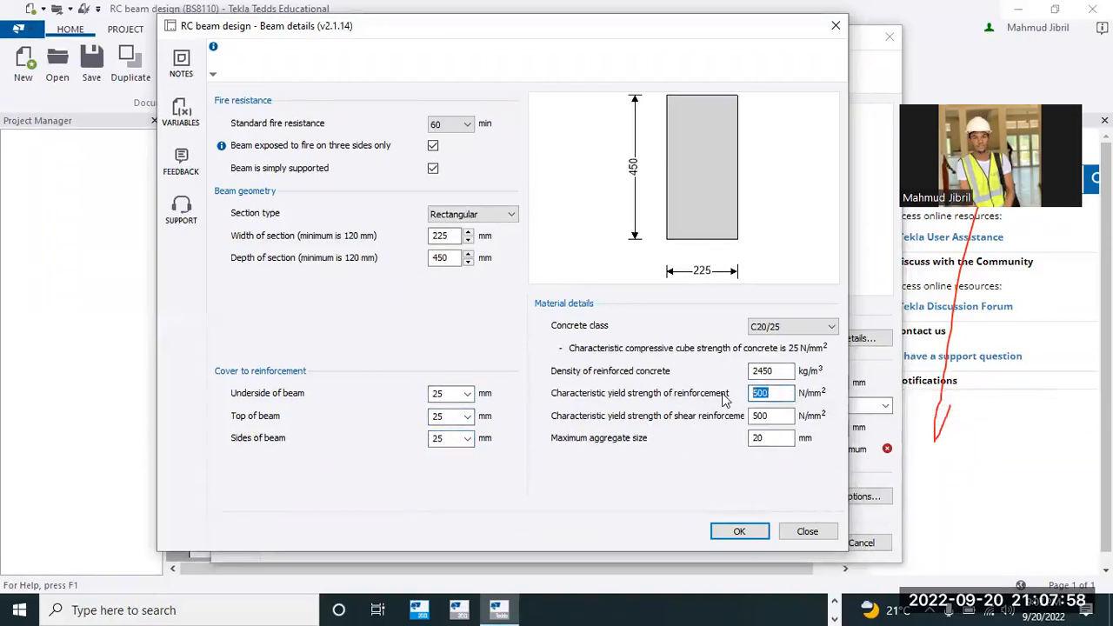
type("410")
double_click(769, 416)
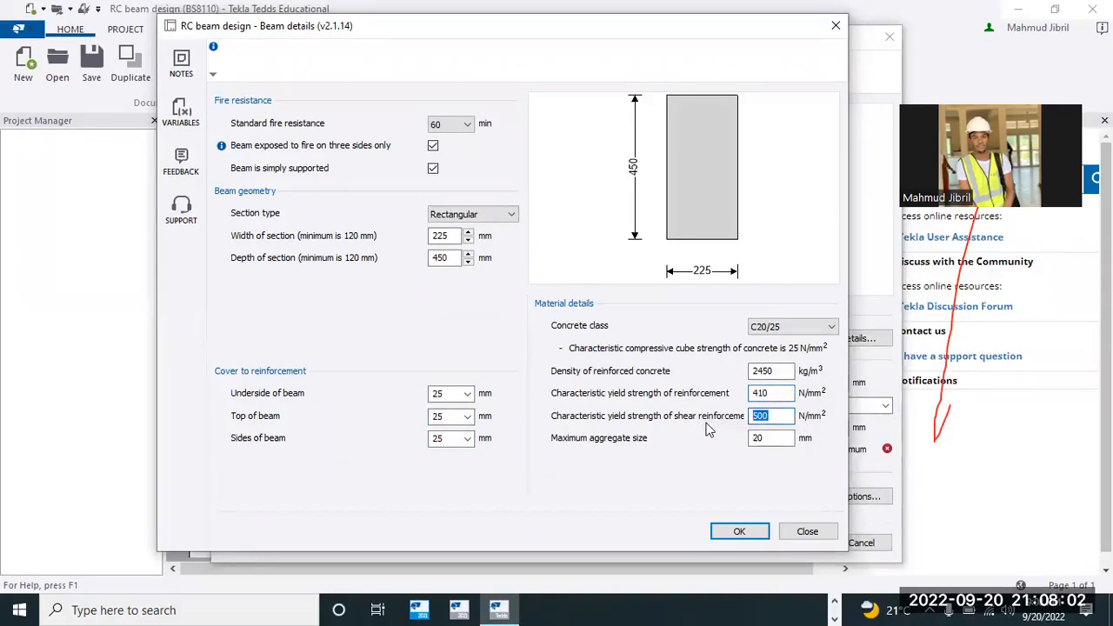
type("4")
key("Tab")
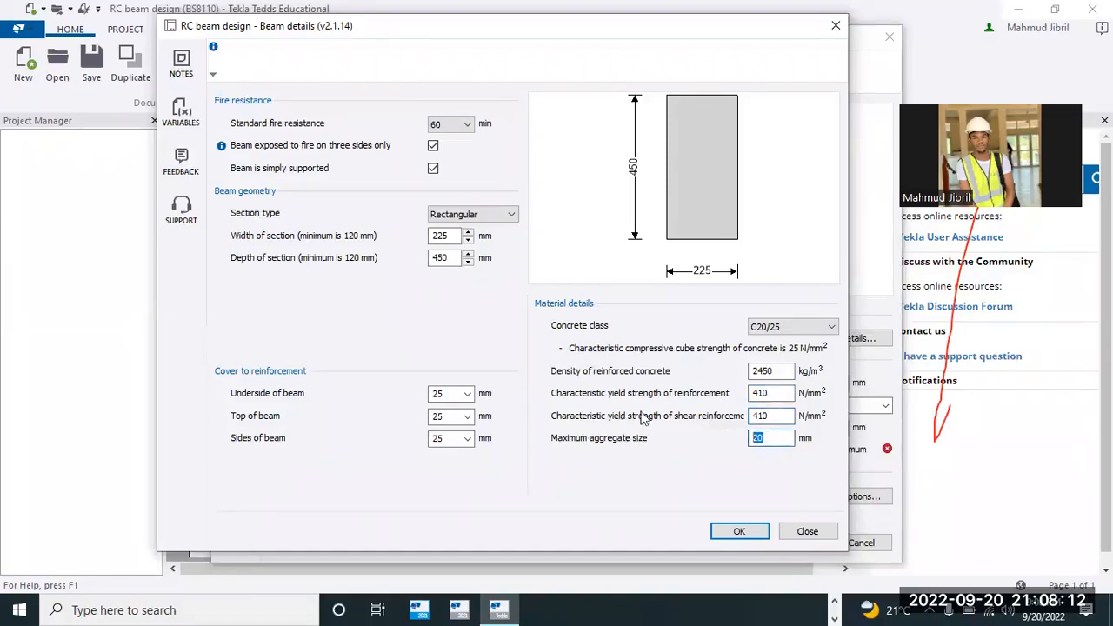
left_click(745, 531)
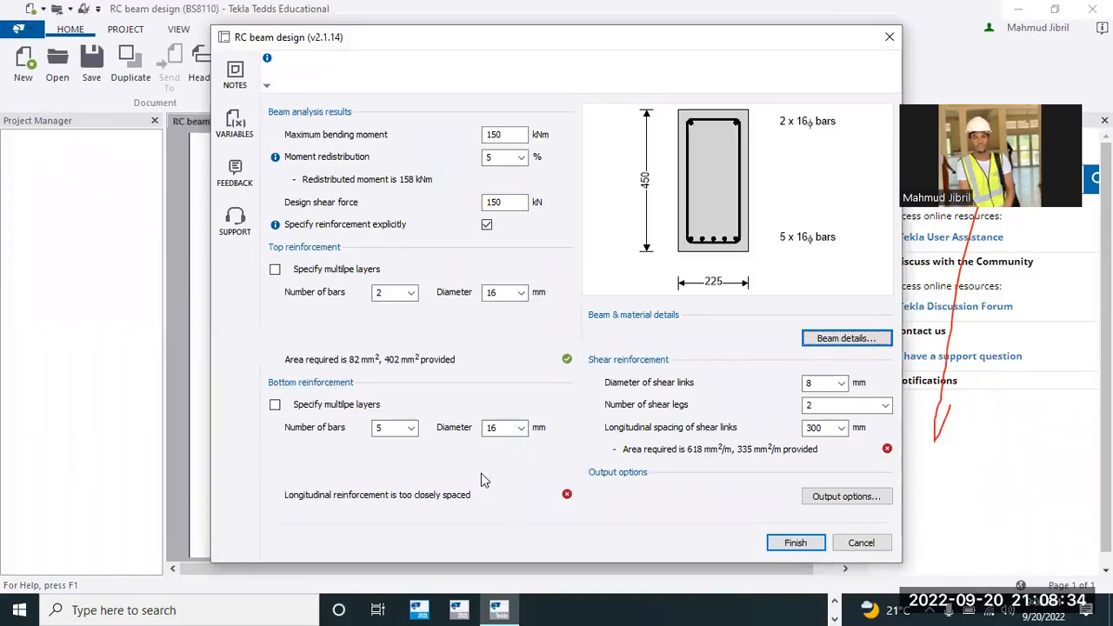
Step: Specify multiple layers for the bottom reinforcement, with 3 bars in the first layer and 16 mm diameter bars in the second
left_click(275, 406)
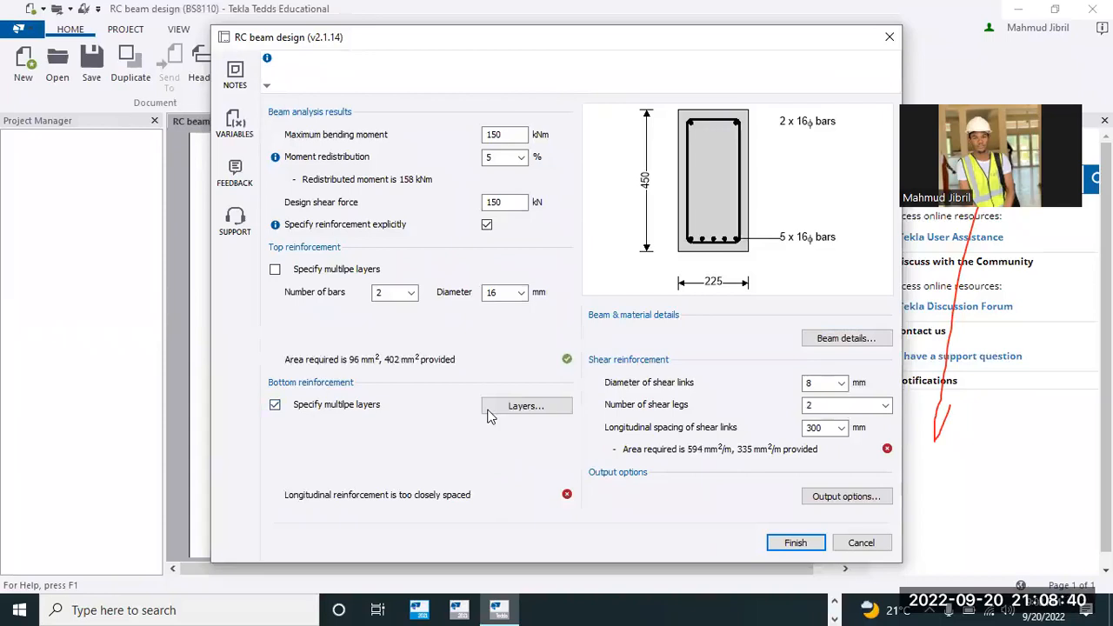
left_click(539, 406)
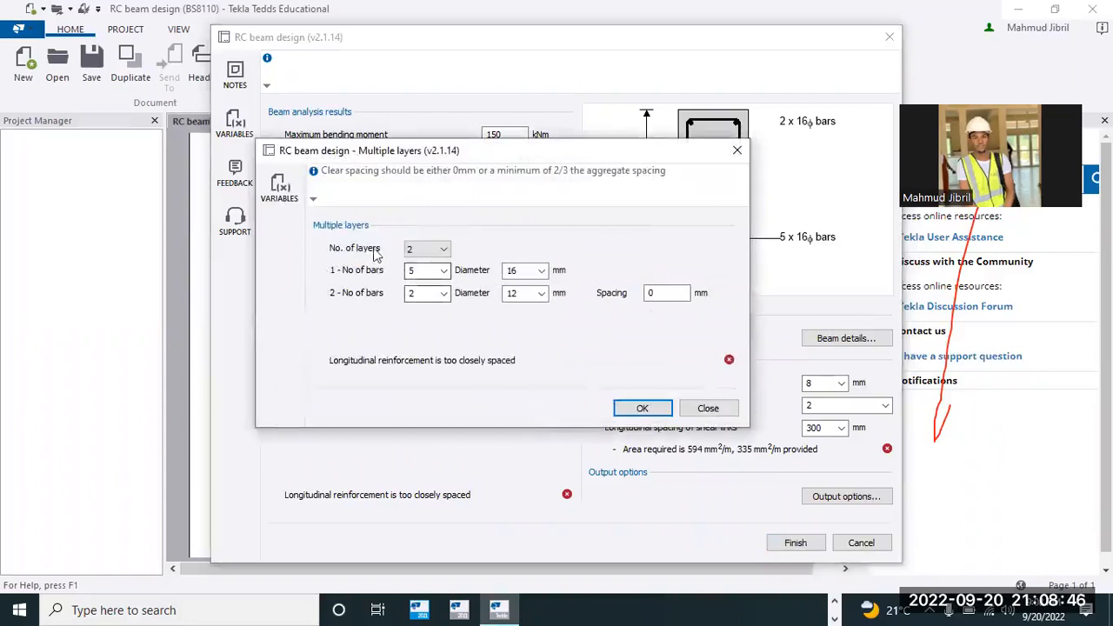
left_click(443, 270)
left_click(416, 298)
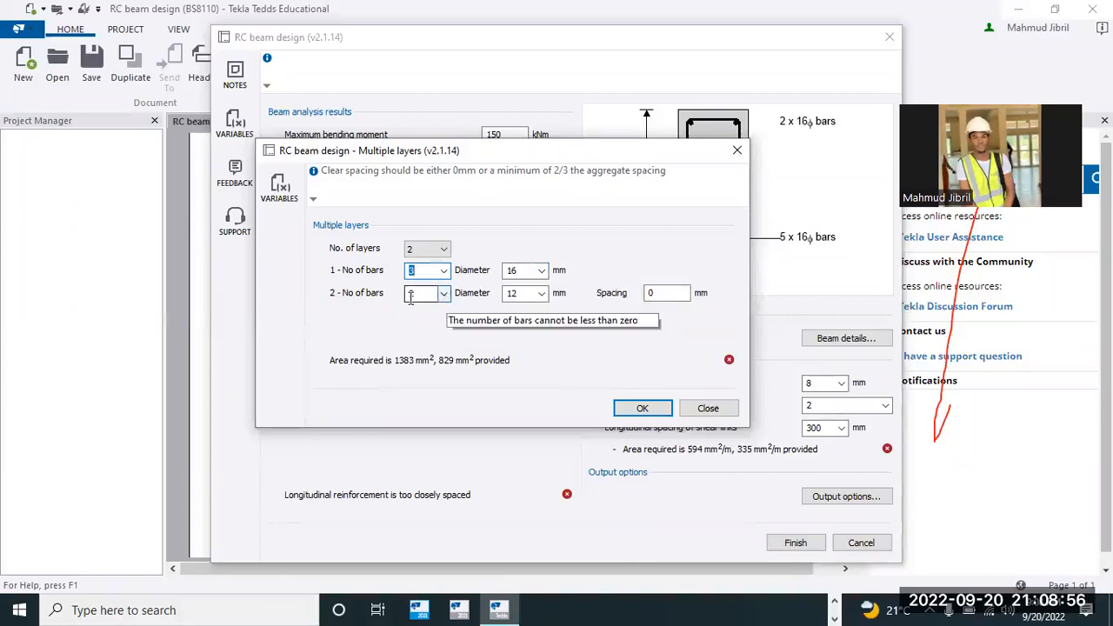
left_click(541, 295)
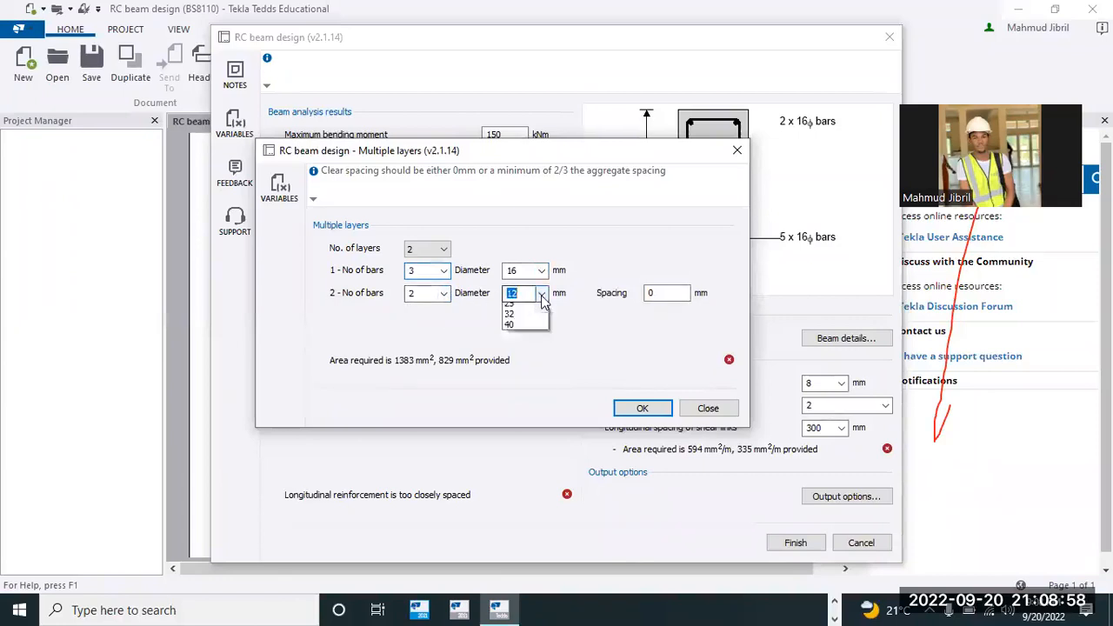
left_click(518, 349)
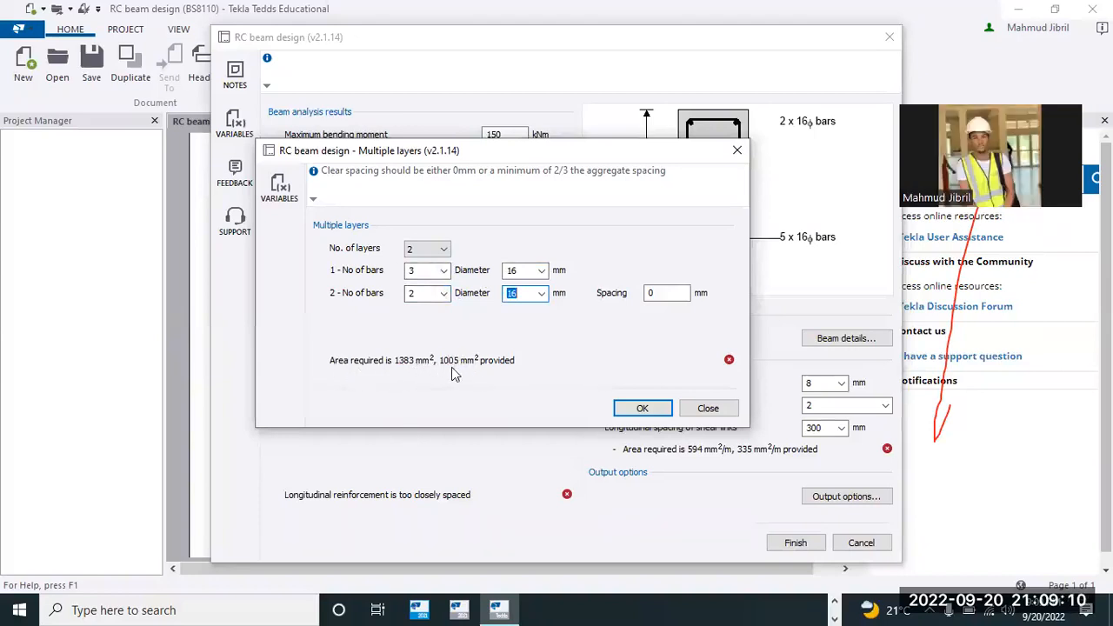
Step: Set the second bottom layer to 3 bars and the first bottom layer to 4 bars
left_click(445, 294)
left_click(417, 335)
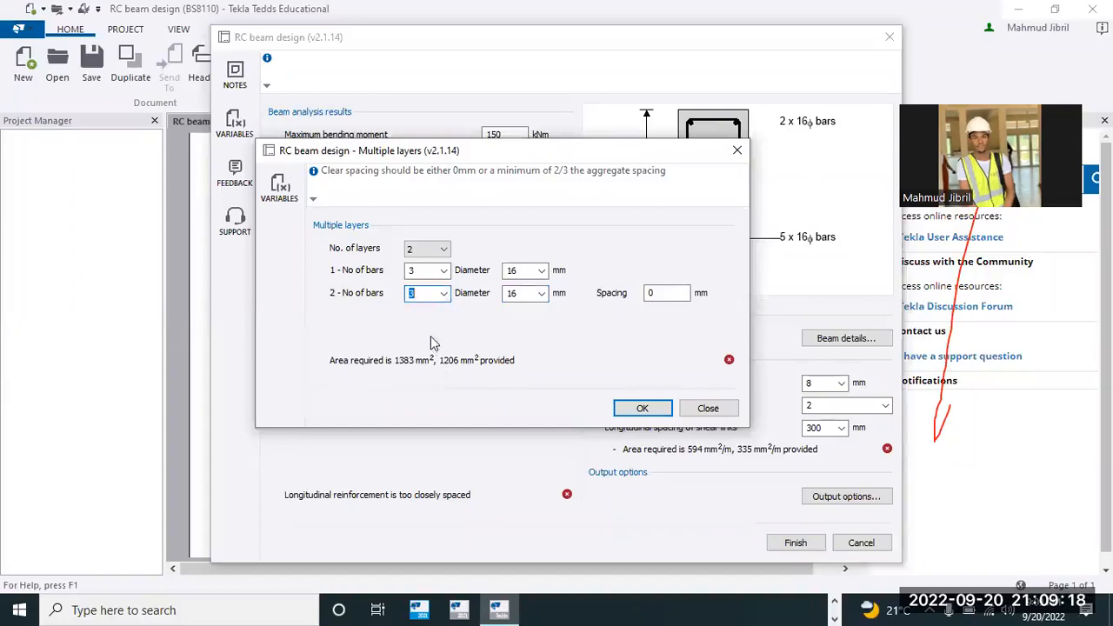
left_click(445, 270)
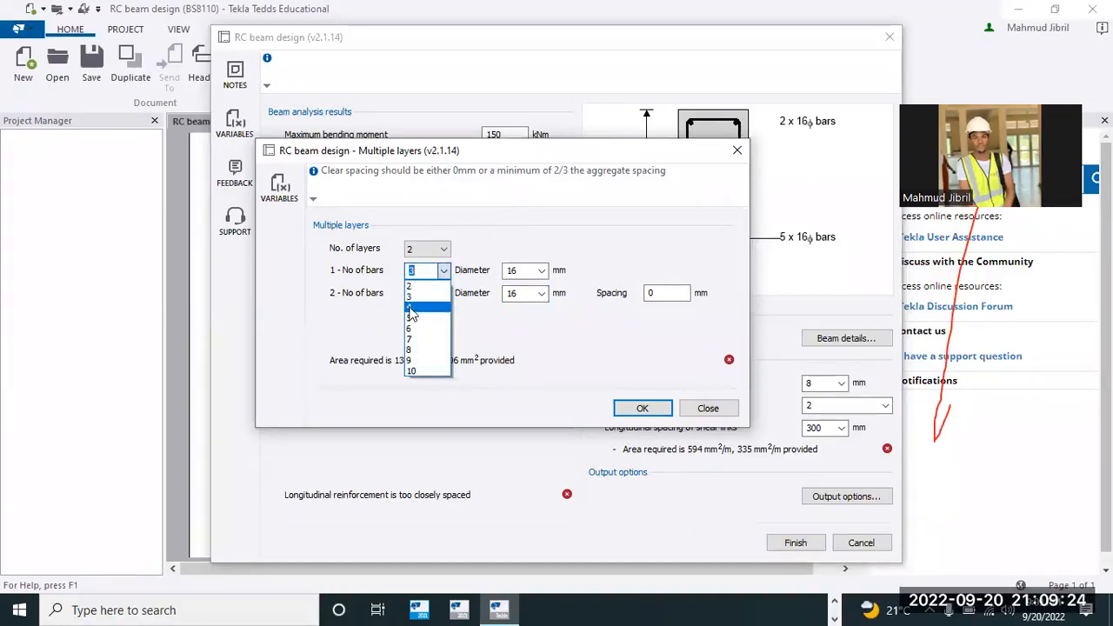
left_click(412, 309)
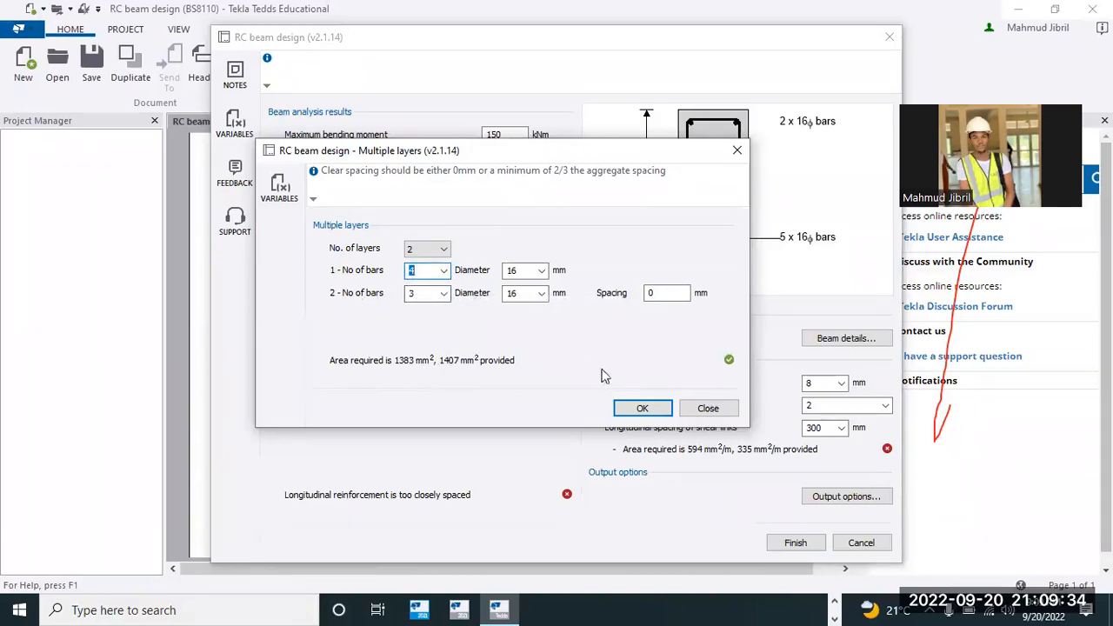
Step: Set the clear spacing between the two bottom reinforcement layers to 30 mm and accept the layer settings
left_click(644, 293)
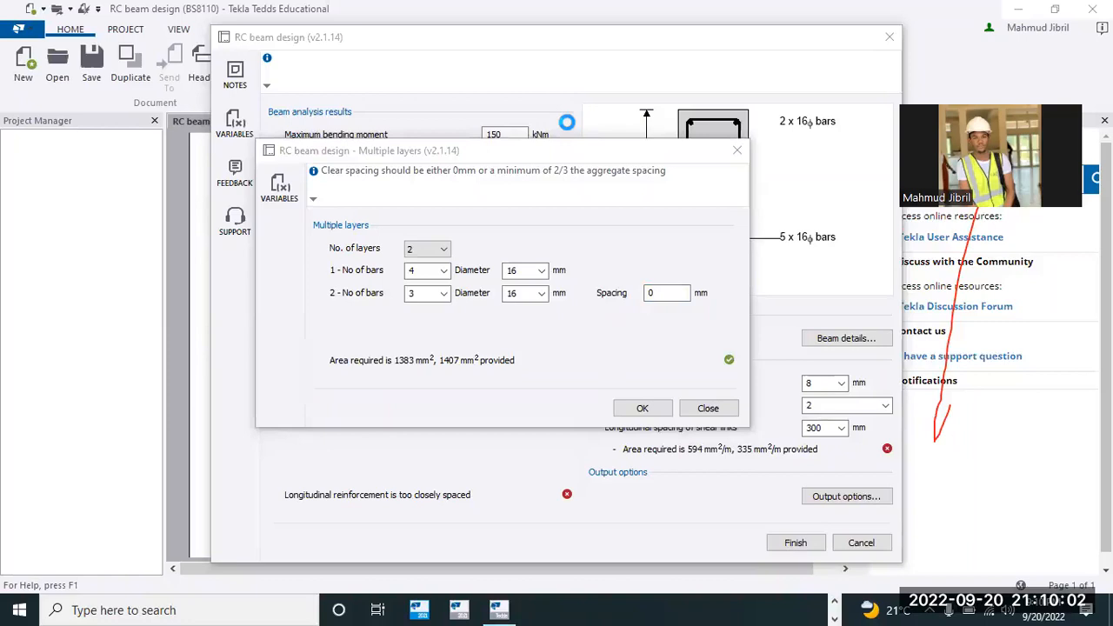
left_click(656, 295)
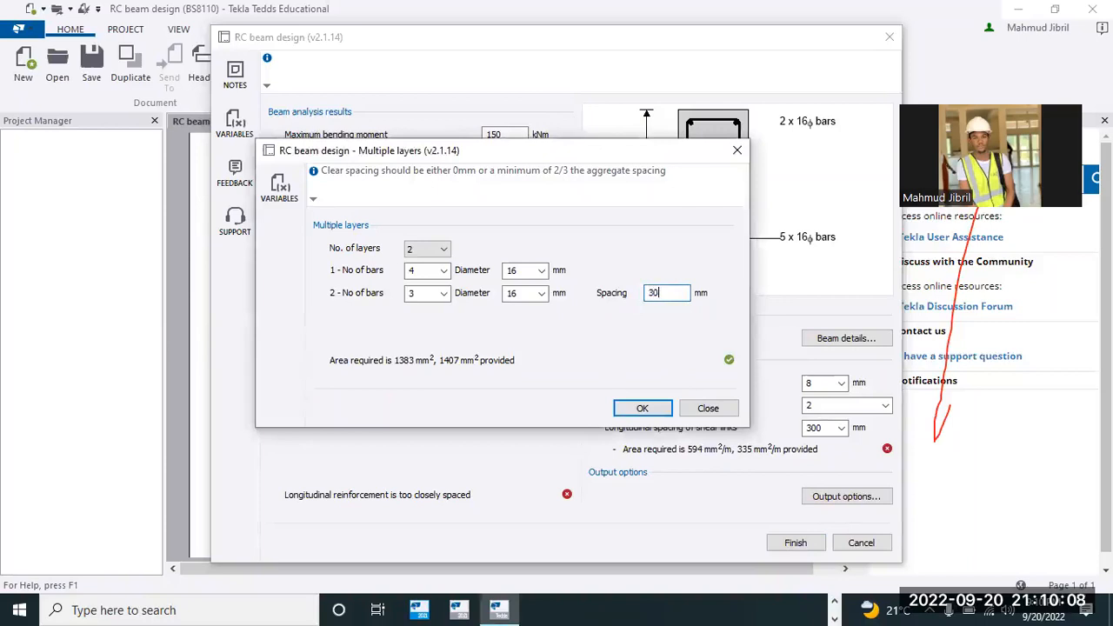
left_click(643, 409)
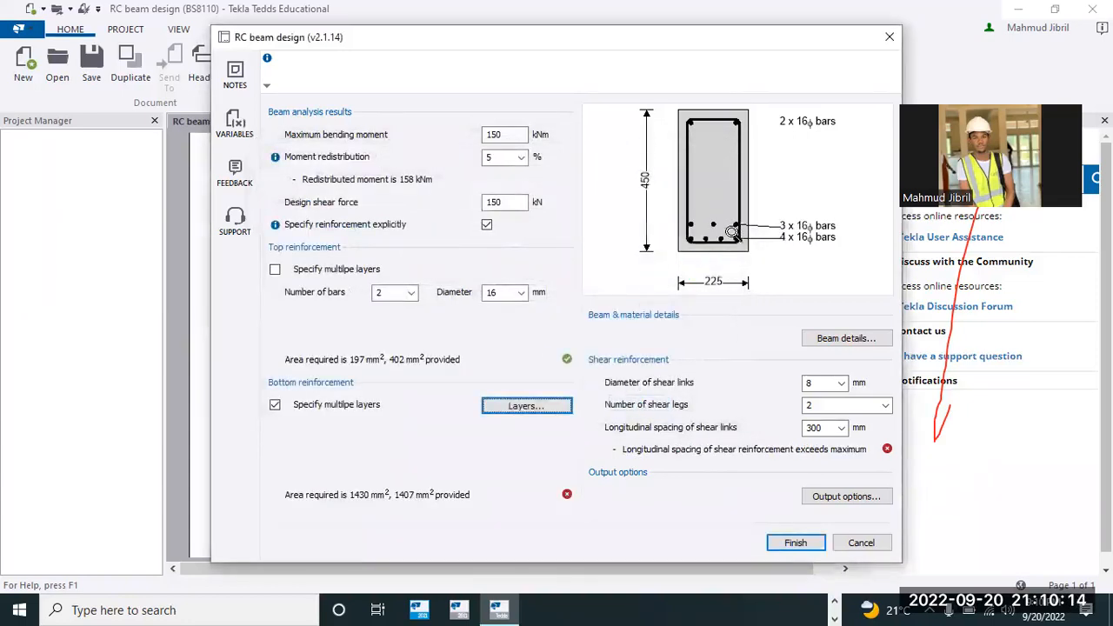
Step: Increase the second layer of bottom reinforcement to 4 bars and accept the layer settings
scroll(733, 232, "up", 2)
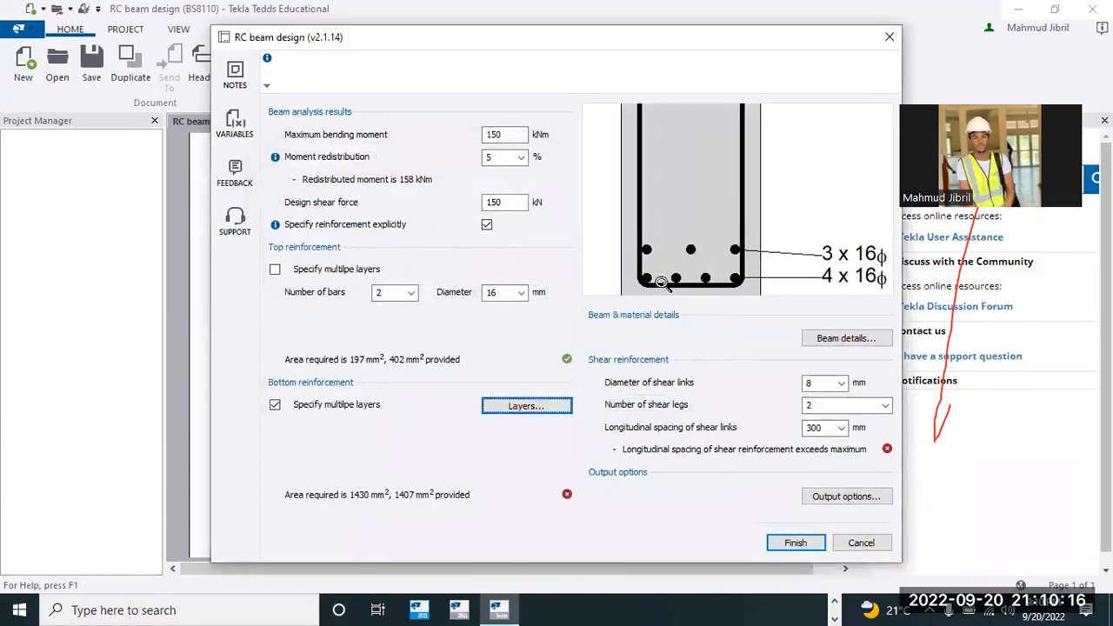
scroll(737, 260, "down", 1)
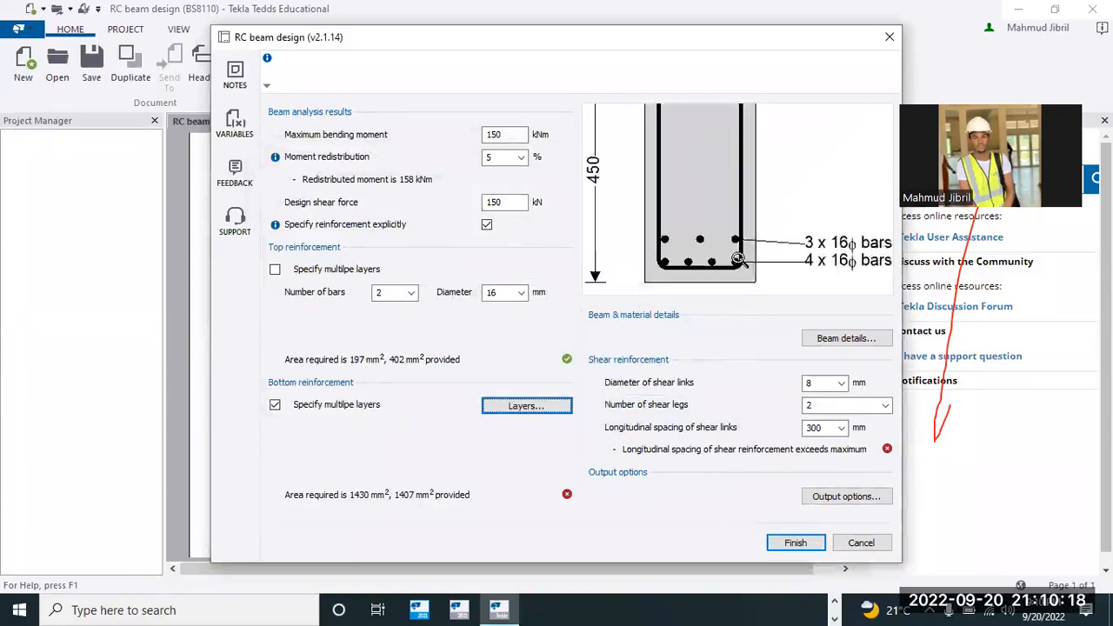
scroll(738, 259, "down", 2)
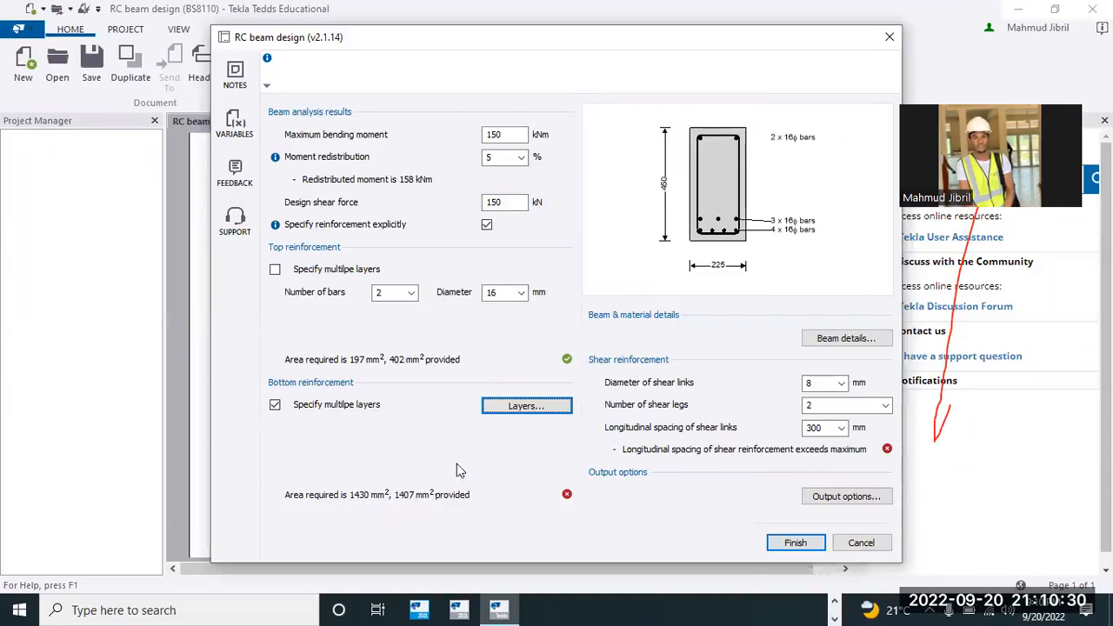
left_click(514, 408)
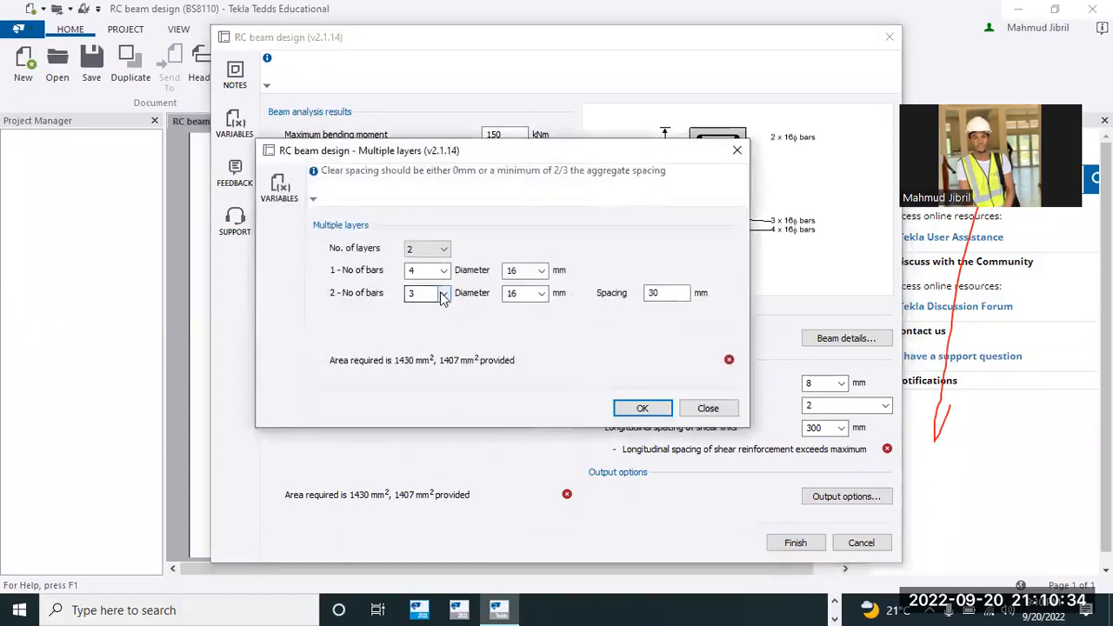
left_click(444, 296)
left_click(422, 346)
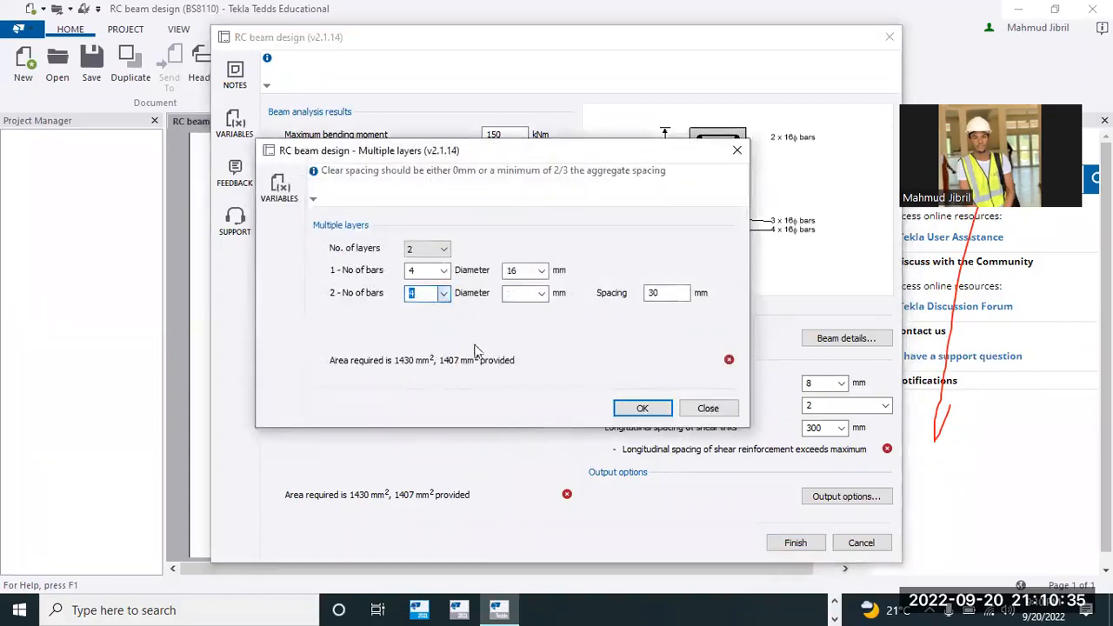
left_click(641, 409)
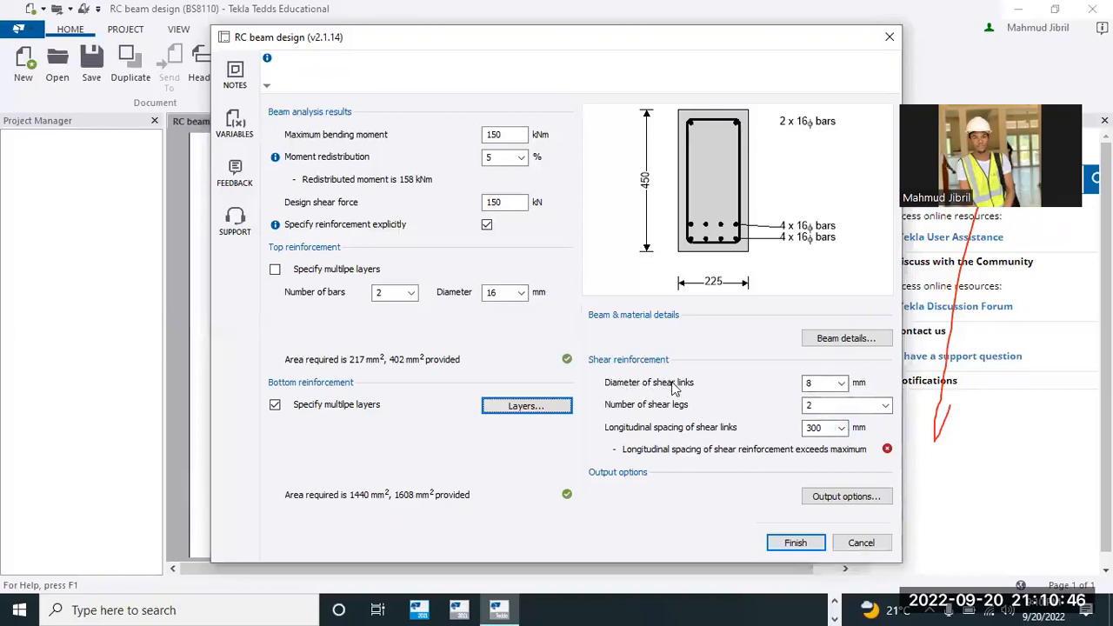
Step: Set the shear link diameter to 10 mm and the longitudinal spacing of the links to 200 mm
left_click(837, 384)
left_click(825, 420)
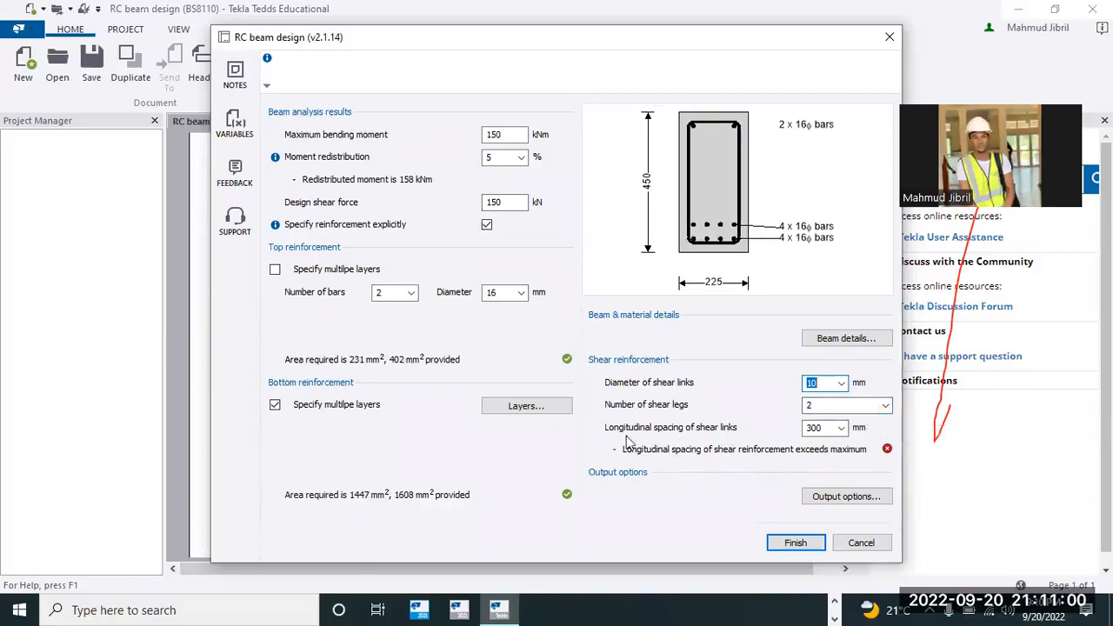
left_click(841, 427)
left_click(821, 246)
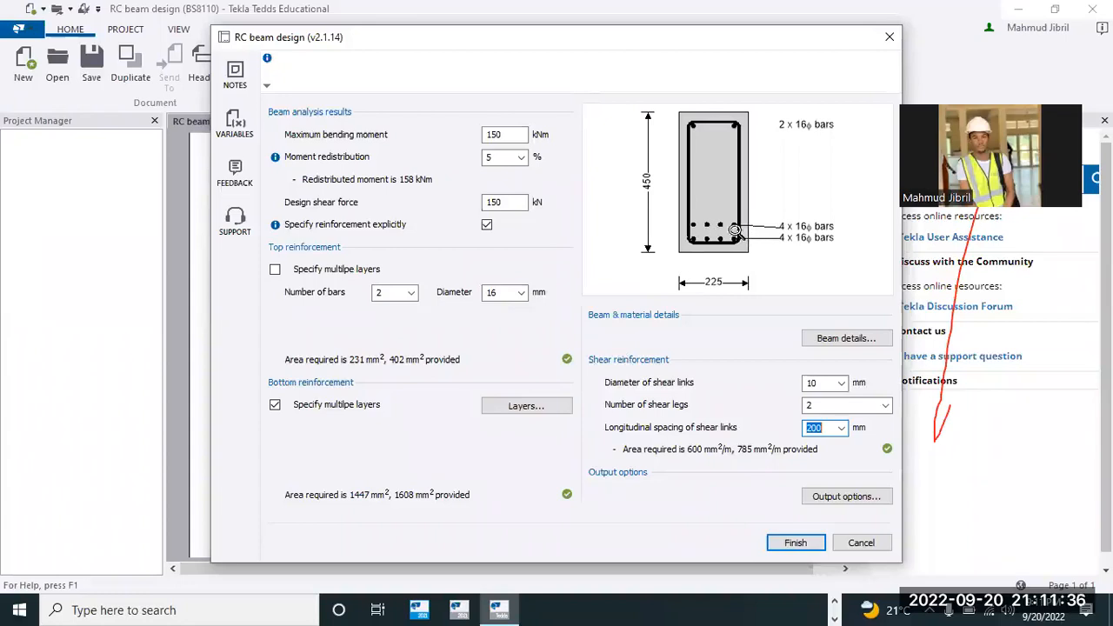
Step: Check the bar arrangement in the section sketch and finish the design to generate the calculation report
scroll(703, 225, "up", 2)
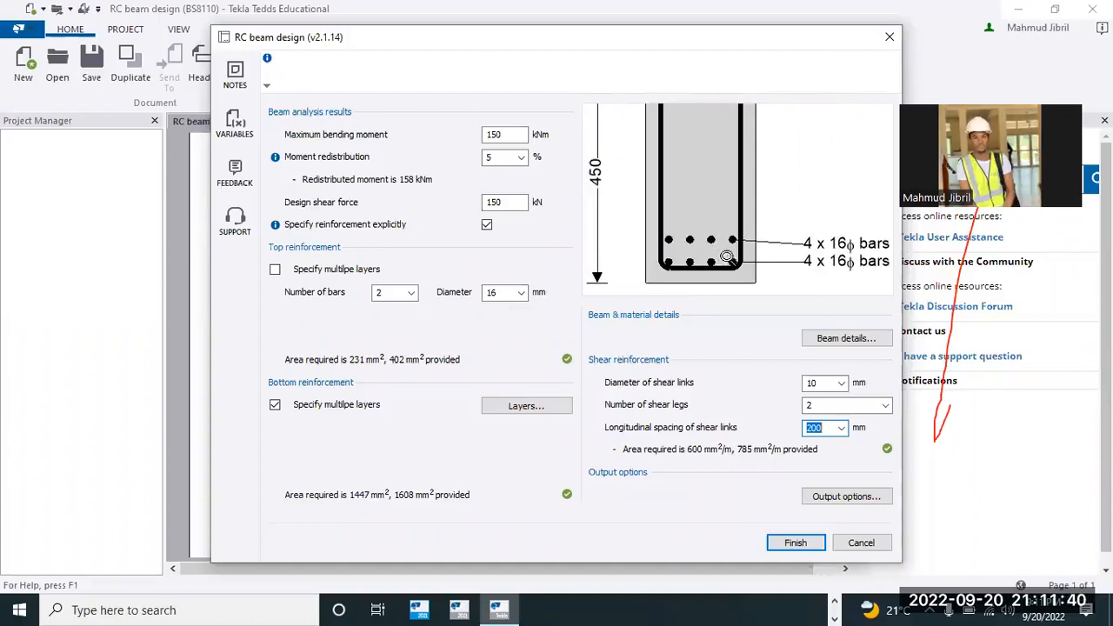
scroll(735, 260, "down", 2)
scroll(679, 259, "down", 1)
scroll(705, 226, "up", 1)
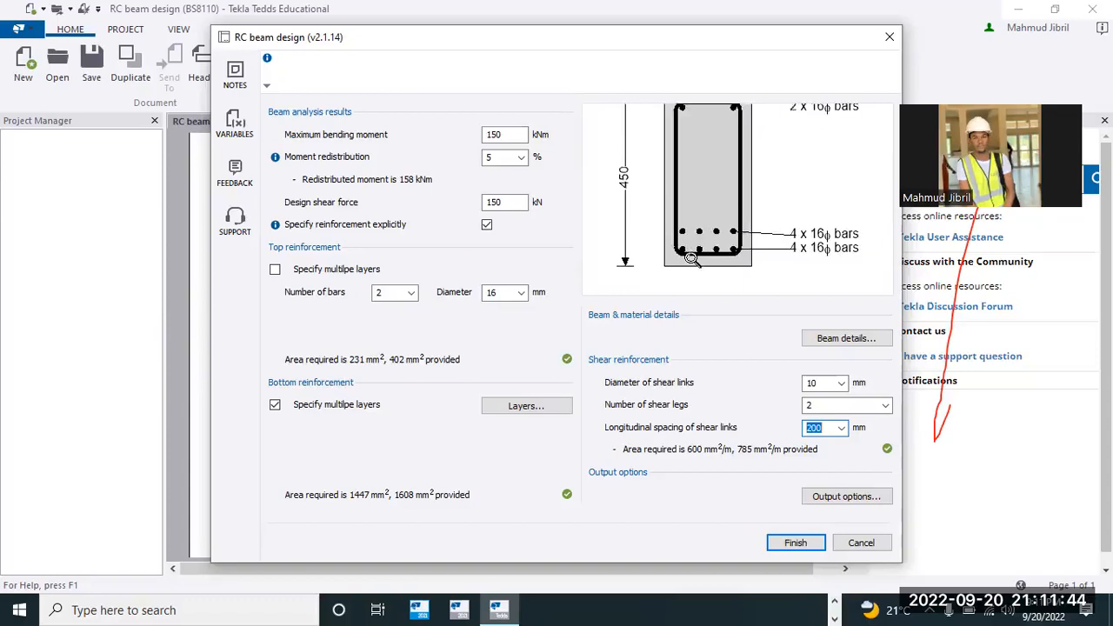
scroll(693, 258, "down", 1)
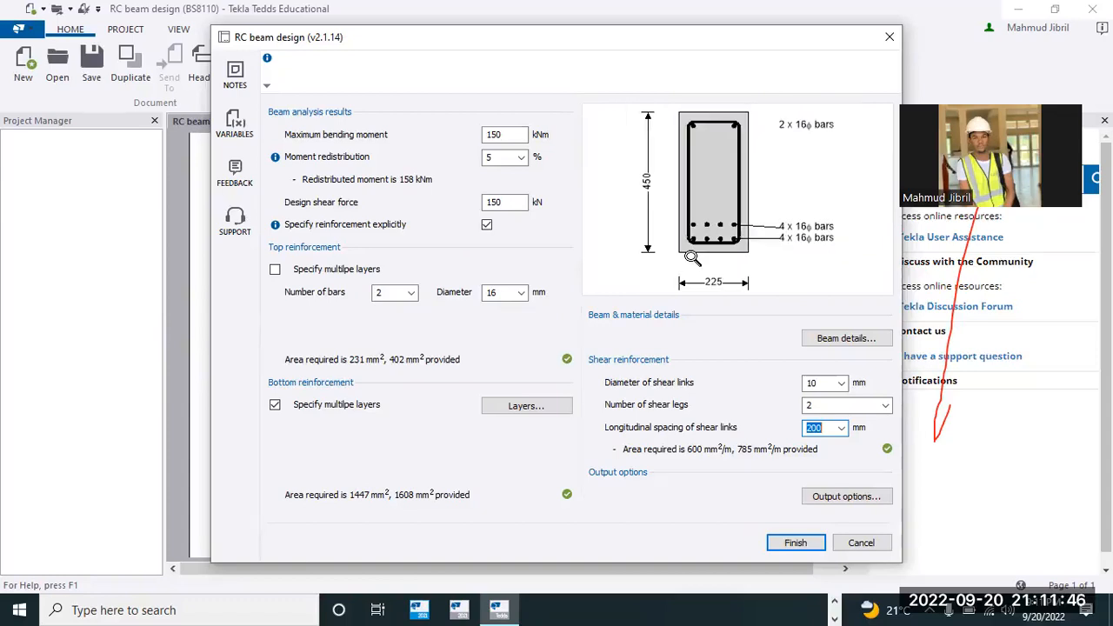
left_click(799, 543)
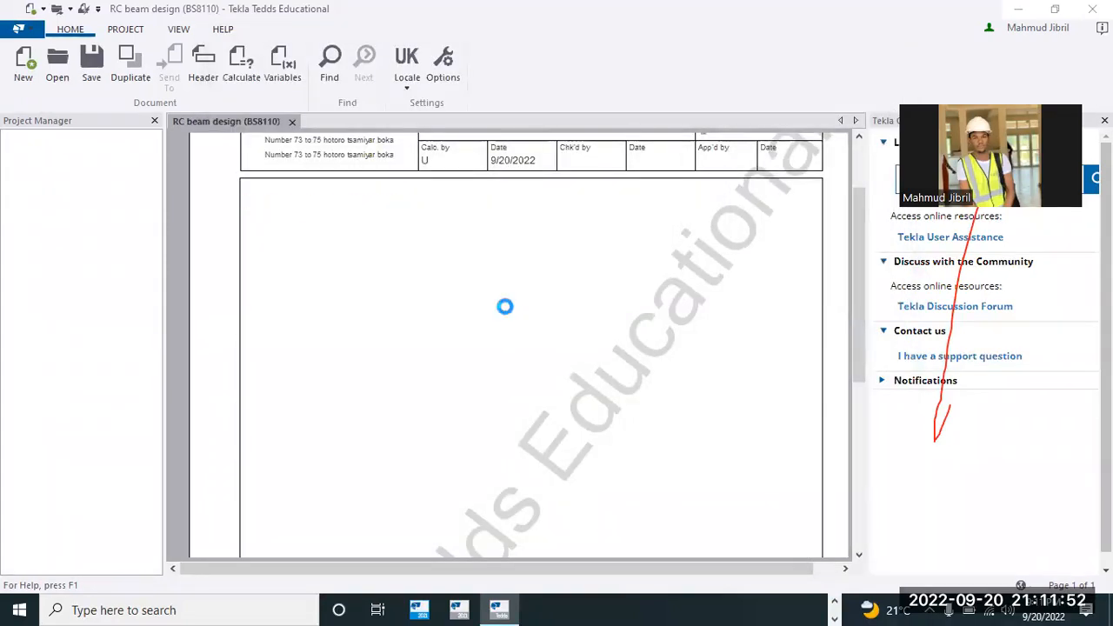
Step: Review the calculation report for the section and material details, reinforcement layers, and the bending, shear and bar spacing checks
scroll(439, 318, "down", 3)
scroll(448, 326, "up", 5)
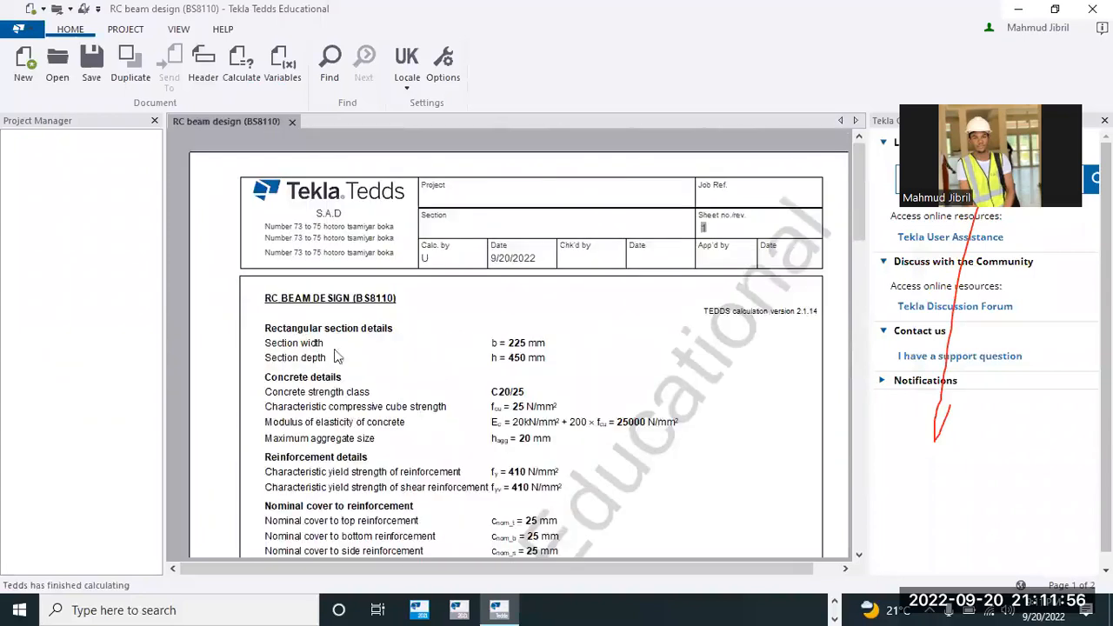
scroll(500, 365, "down", 3)
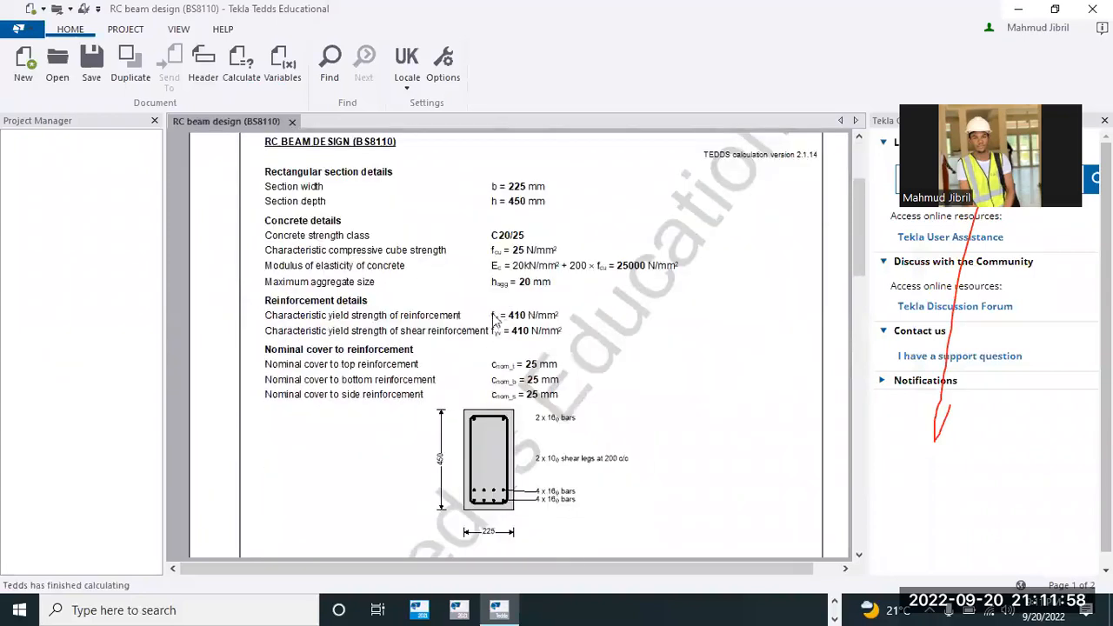
scroll(491, 331, "down", 2)
scroll(489, 319, "down", 10)
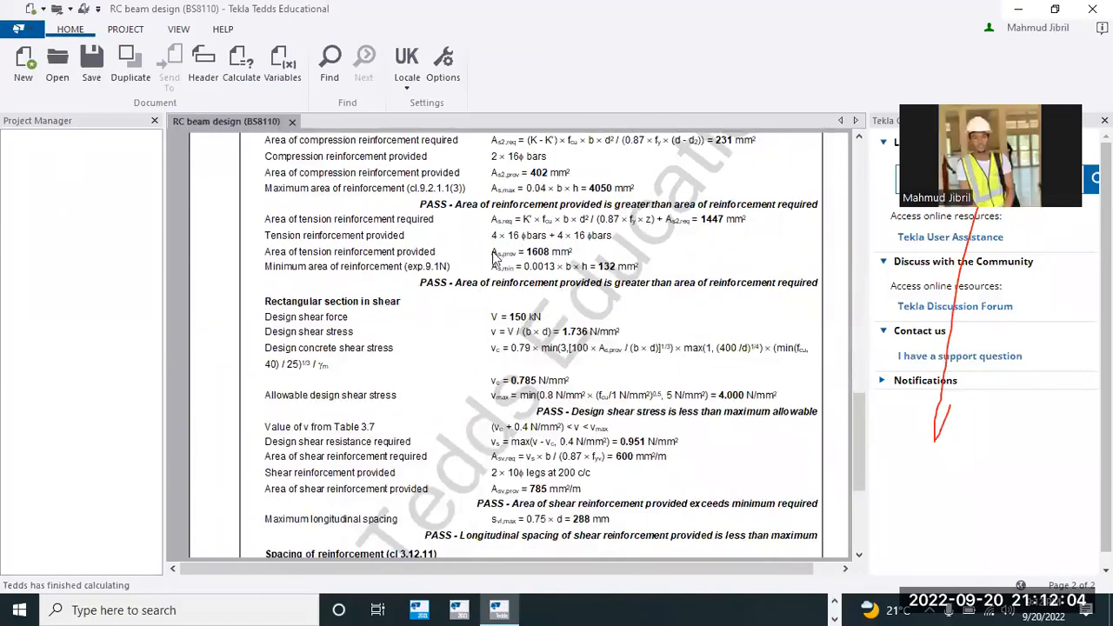
scroll(487, 279, "down", 5)
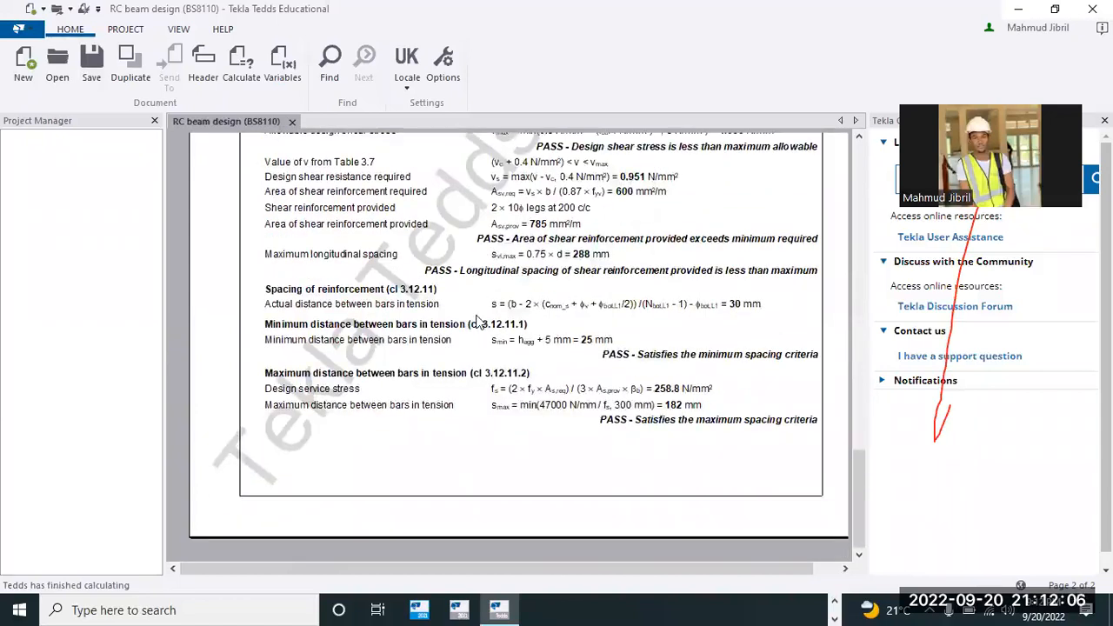
scroll(476, 320, "up", 15)
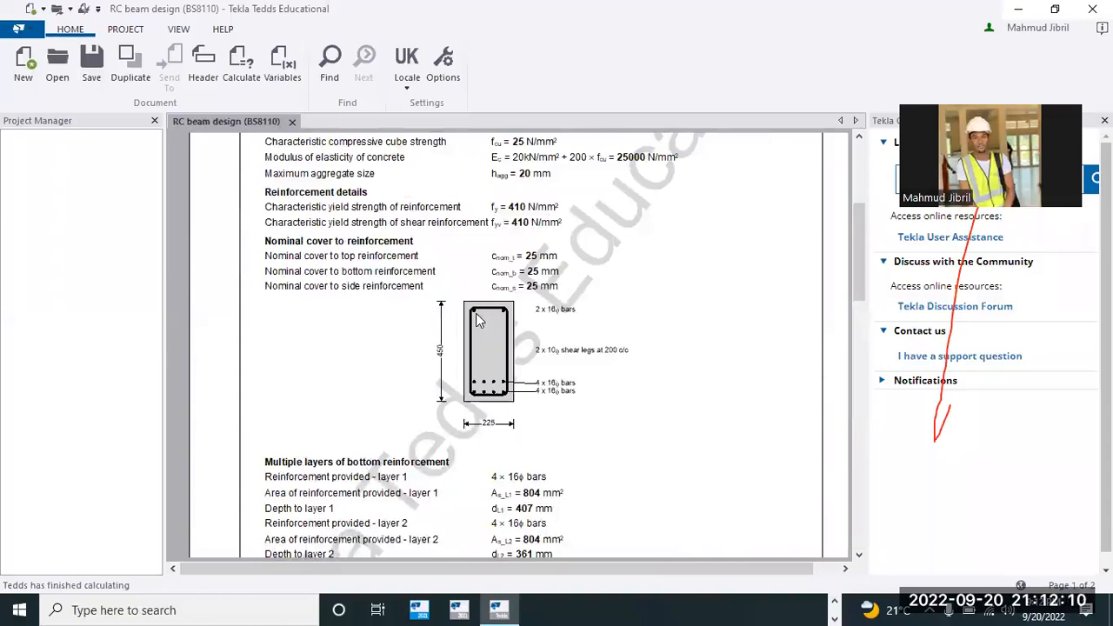
scroll(487, 304, "up", 5)
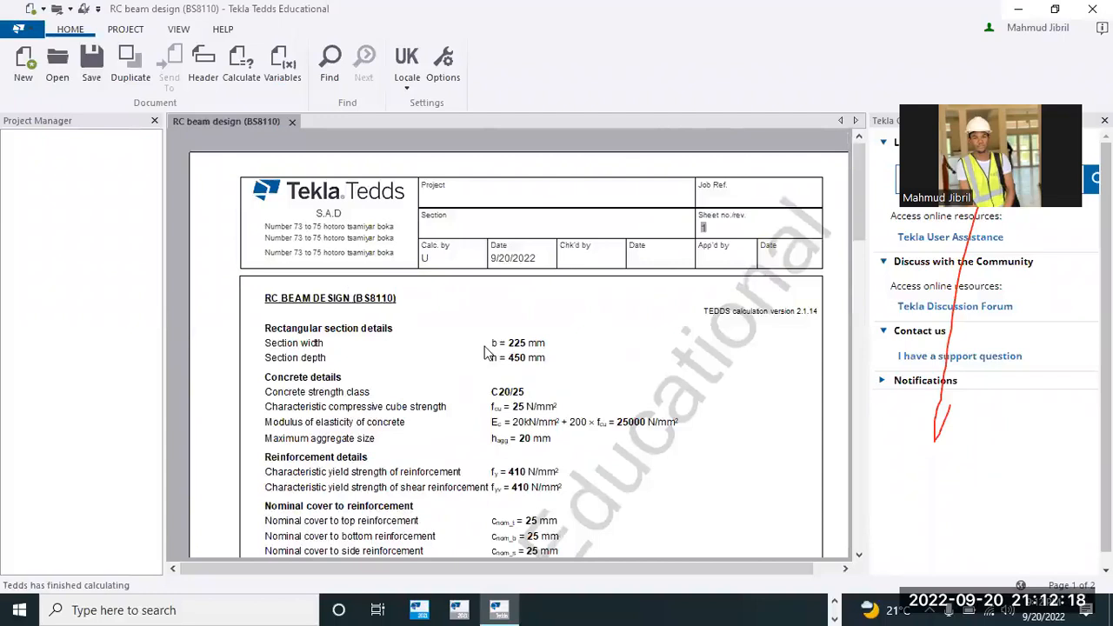
scroll(474, 349, "down", 3)
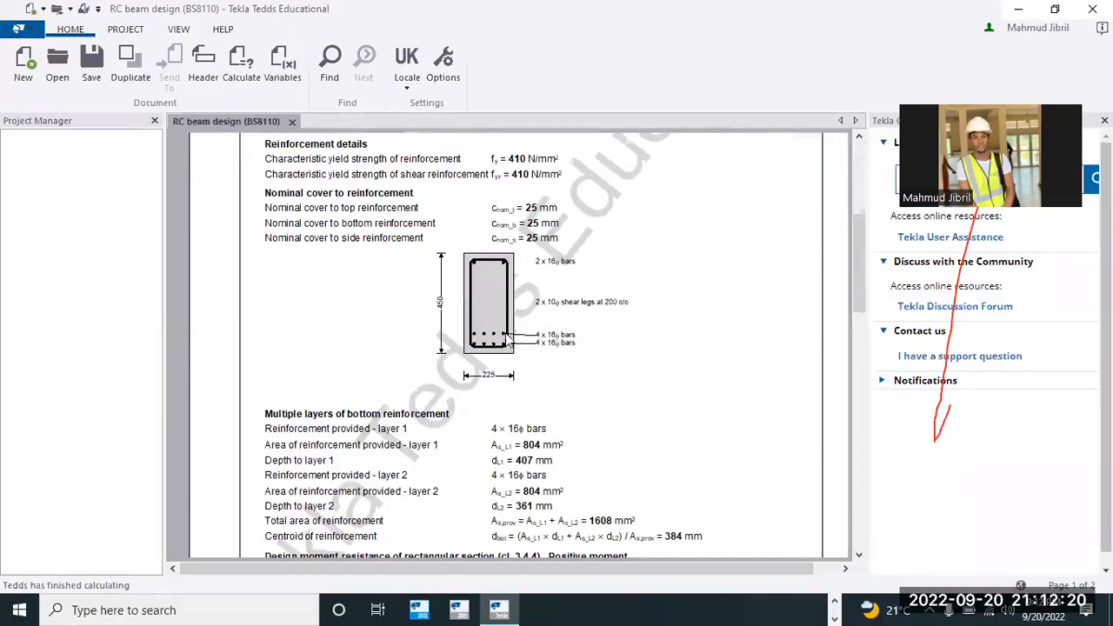
Step: Recalculate the beam with the level of output set to Summary and look through the shortened report
right_click(607, 223)
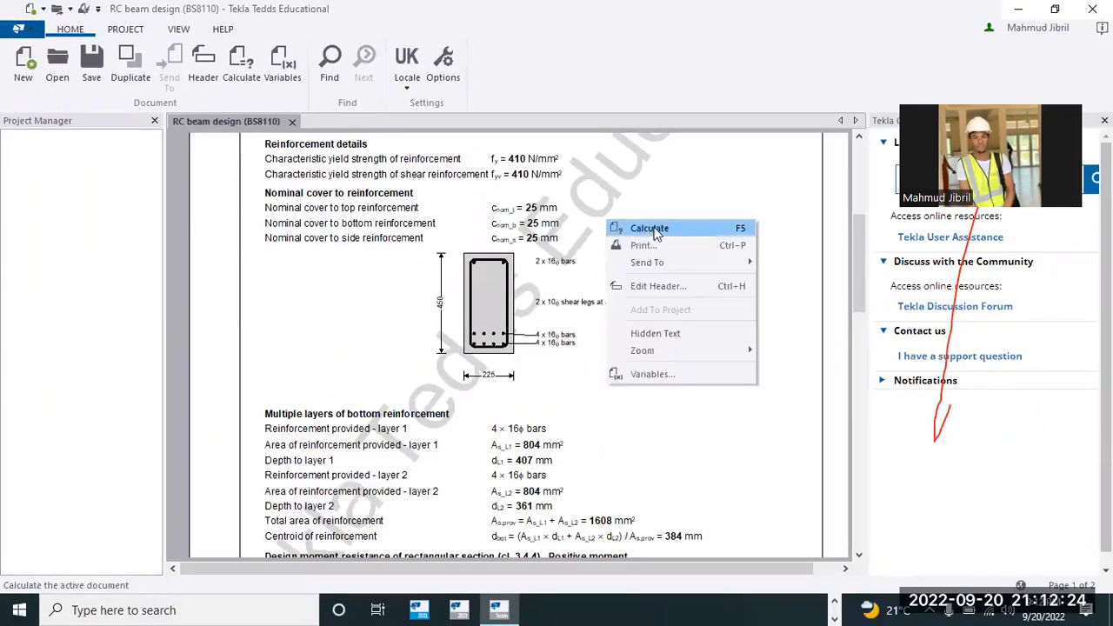
left_click(654, 231)
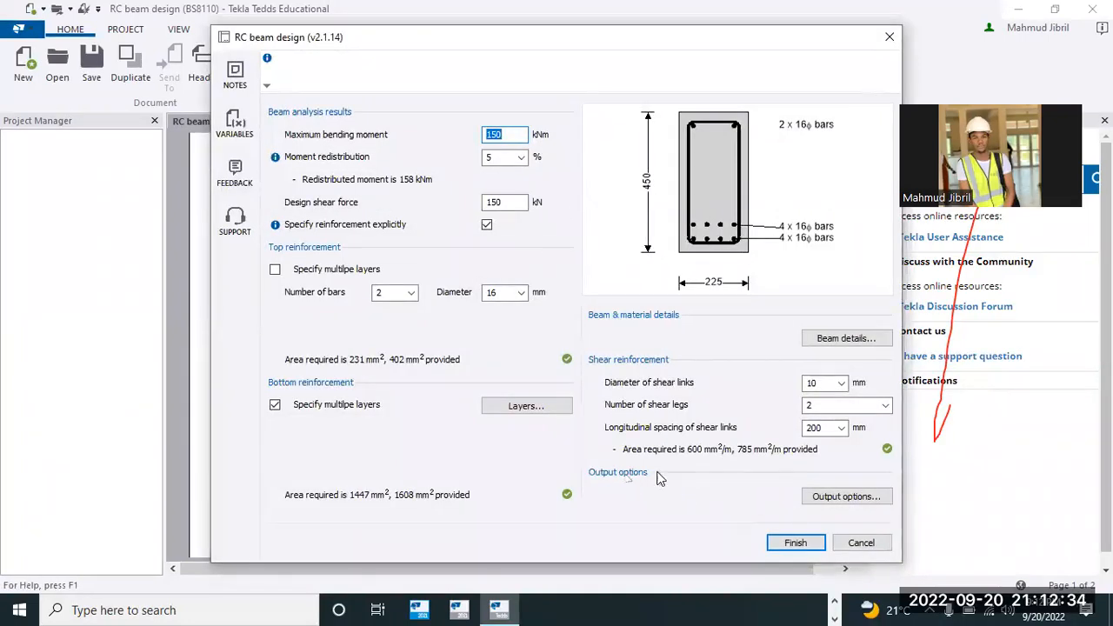
left_click(841, 496)
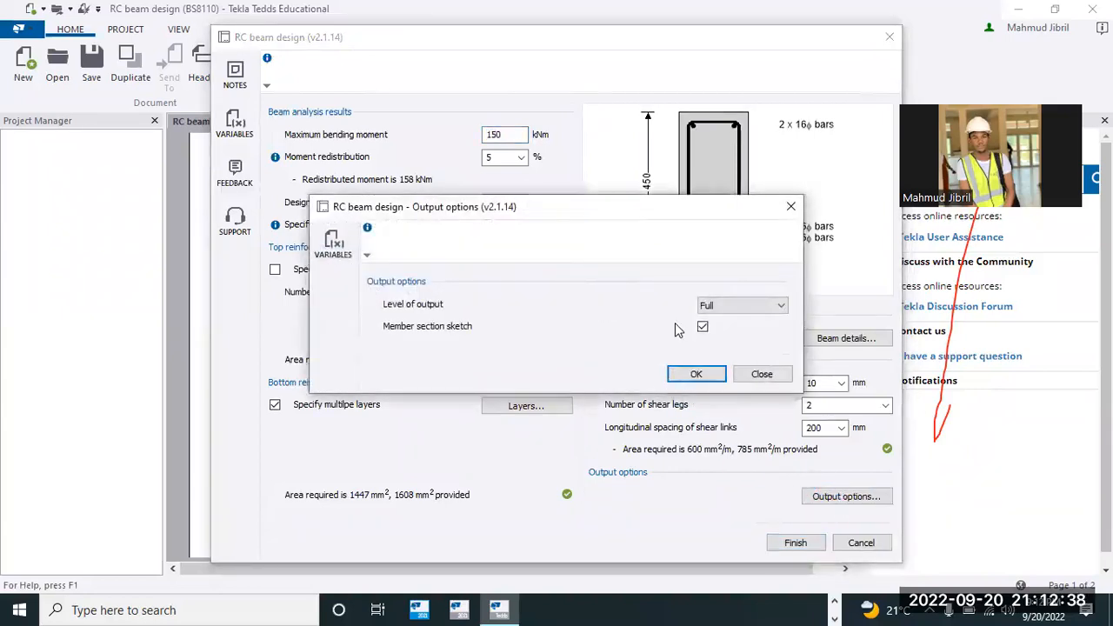
left_click(763, 307)
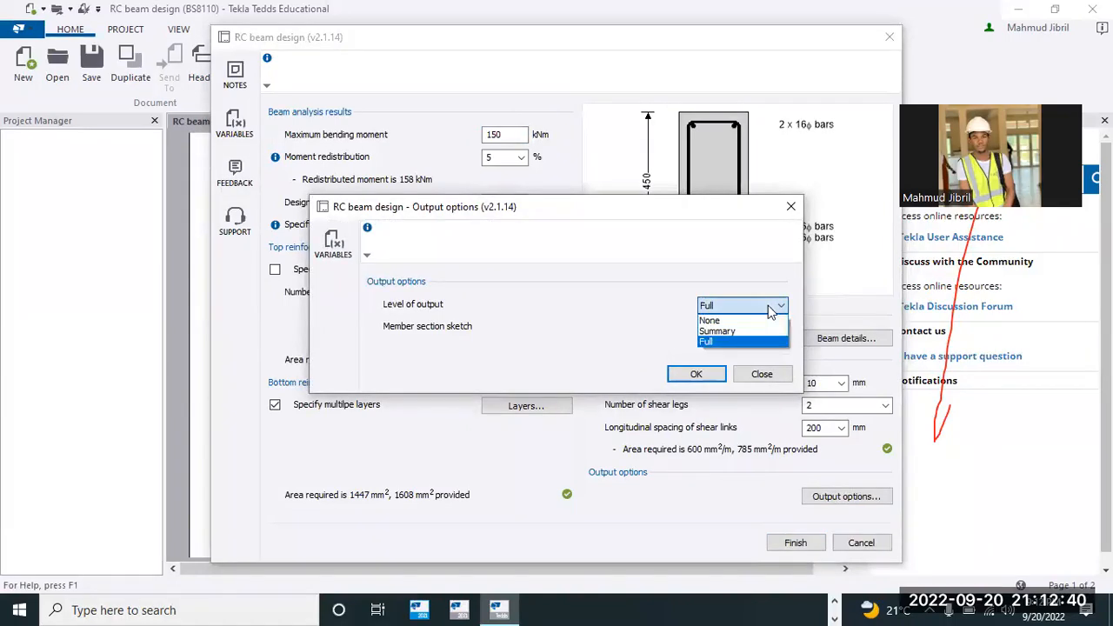
left_click(731, 332)
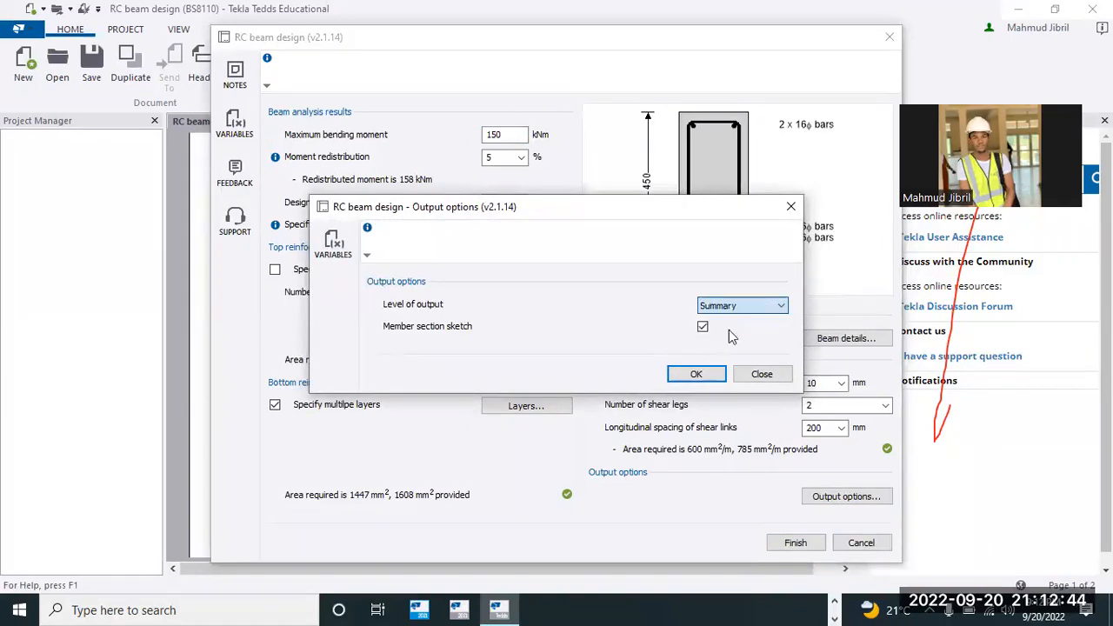
left_click(698, 374)
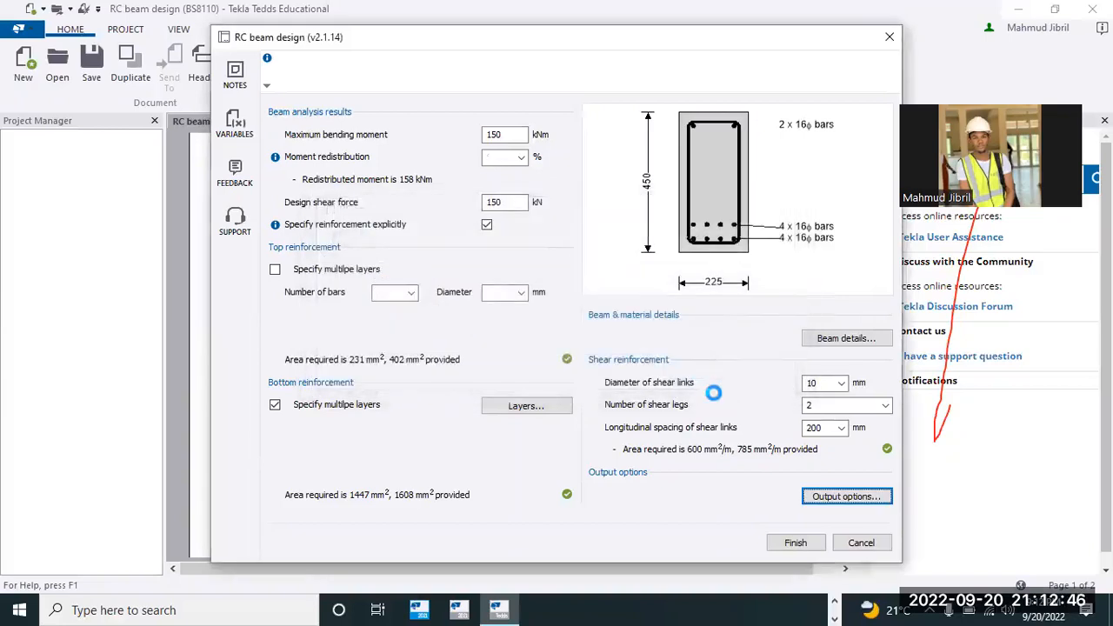
left_click(793, 545)
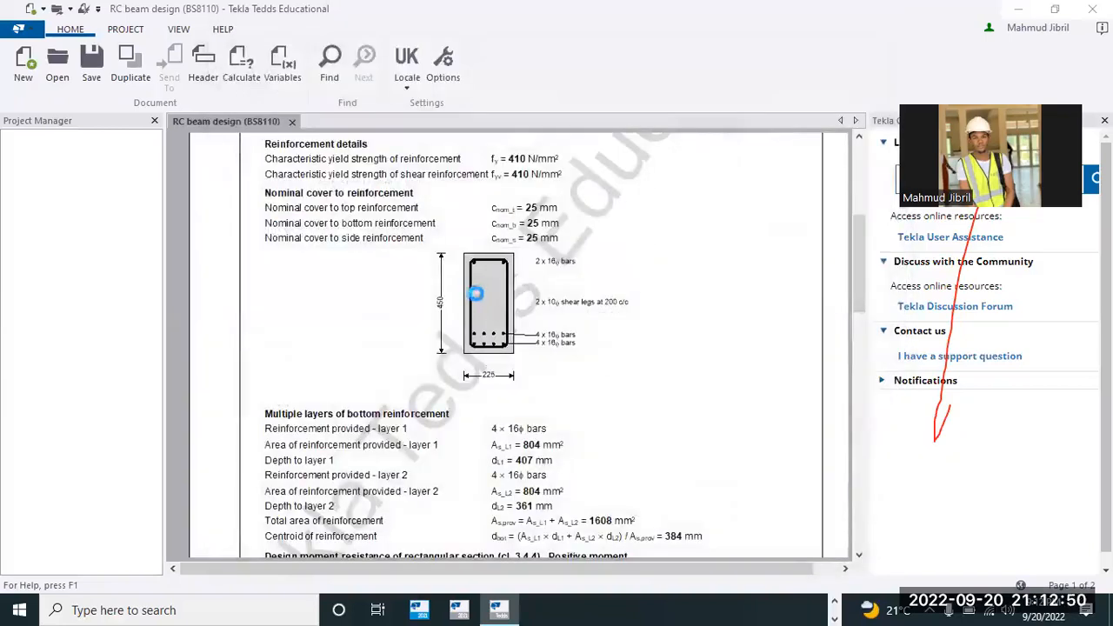
scroll(475, 316, "down", 3)
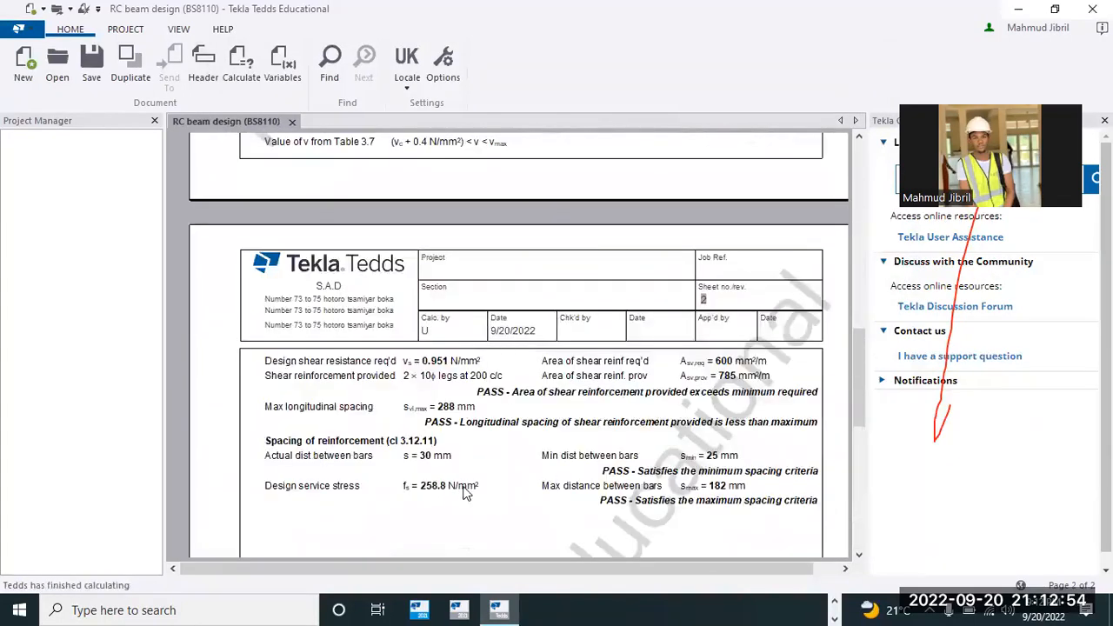
scroll(461, 488, "up", 10)
Step: Recalculate the beam with the level of output set to Full
right_click(502, 328)
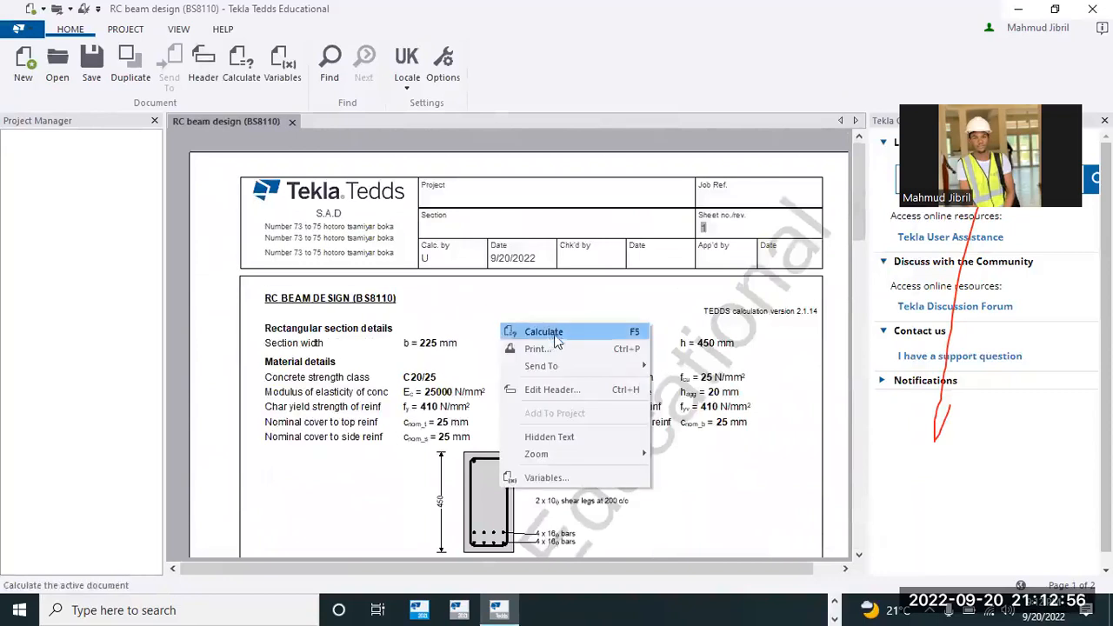
left_click(555, 331)
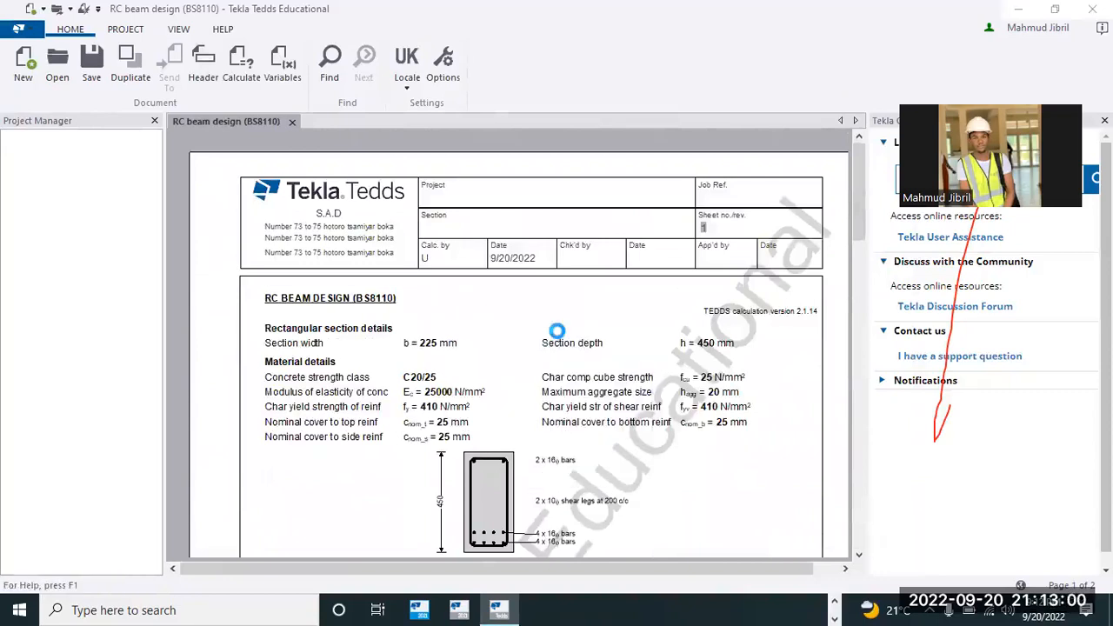
left_click(842, 500)
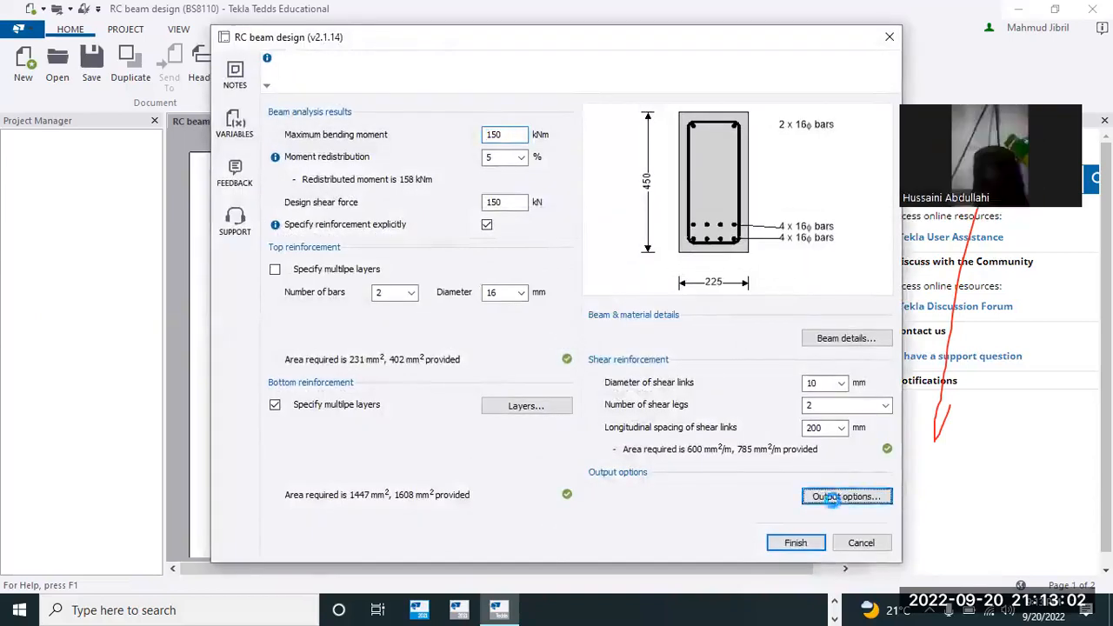
left_click(777, 308)
left_click(712, 341)
left_click(695, 374)
left_click(788, 539)
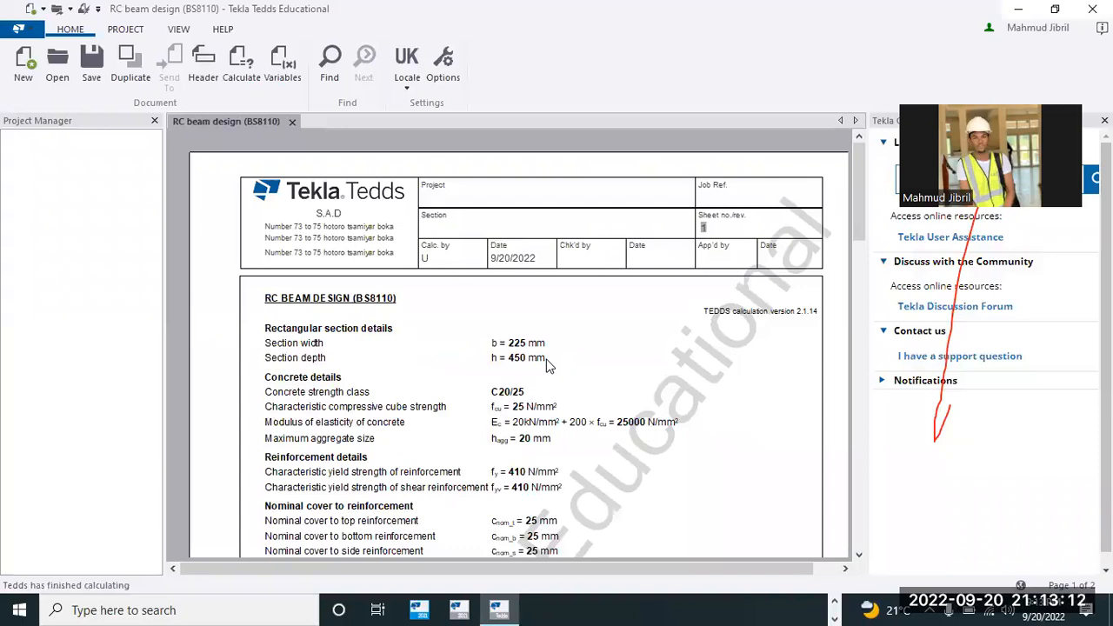
Step: Reopen the RC beam calculation and change the section type in the beam details to Flanged T
right_click(600, 323)
left_click(644, 331)
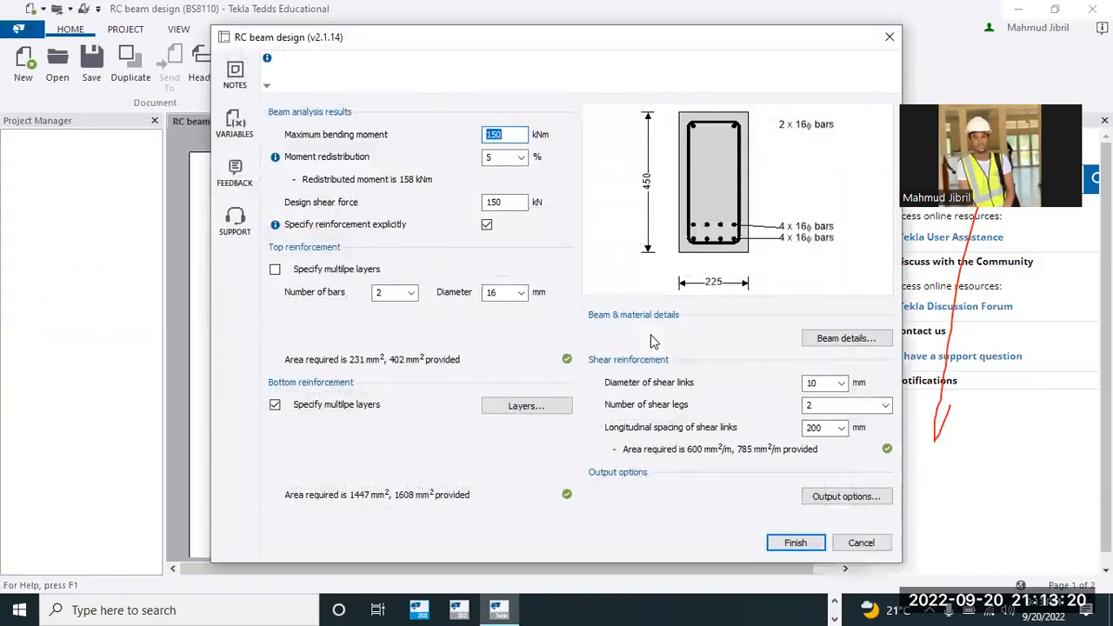
left_click(816, 339)
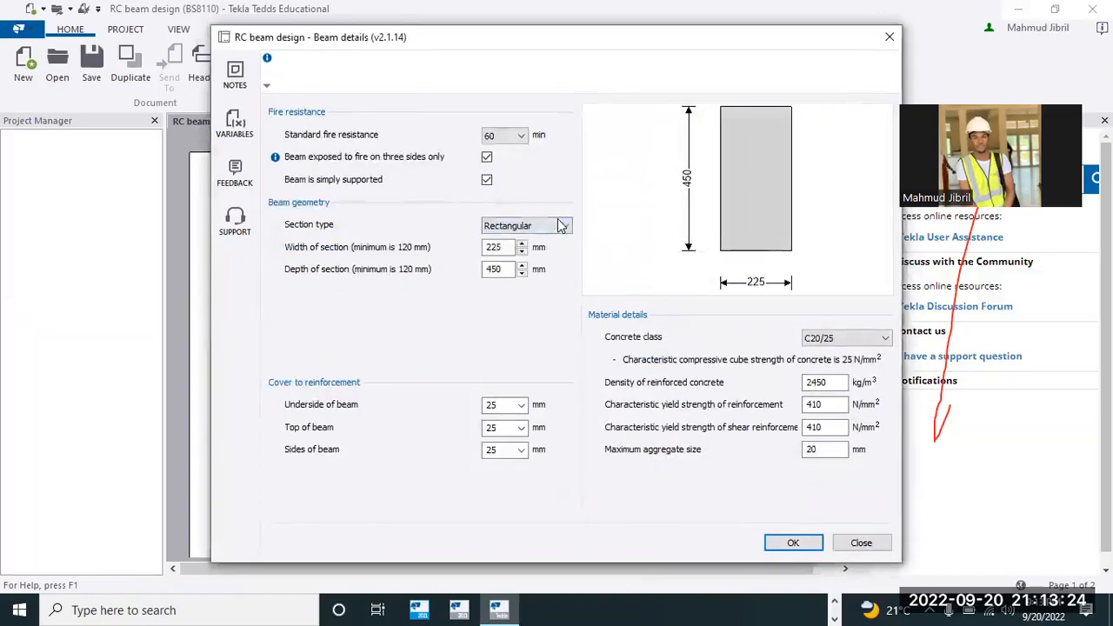
left_click(559, 225)
left_click(558, 252)
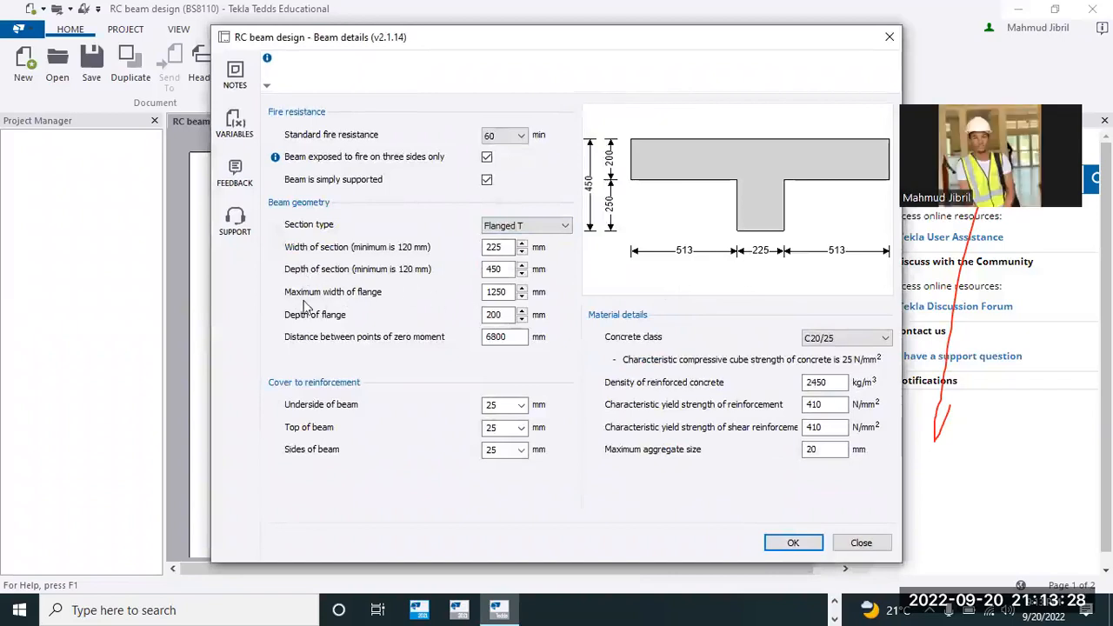
Step: Set the T-section's flange depth to 150 mm and the distance between points of zero moment to 1000 mm
double_click(494, 292)
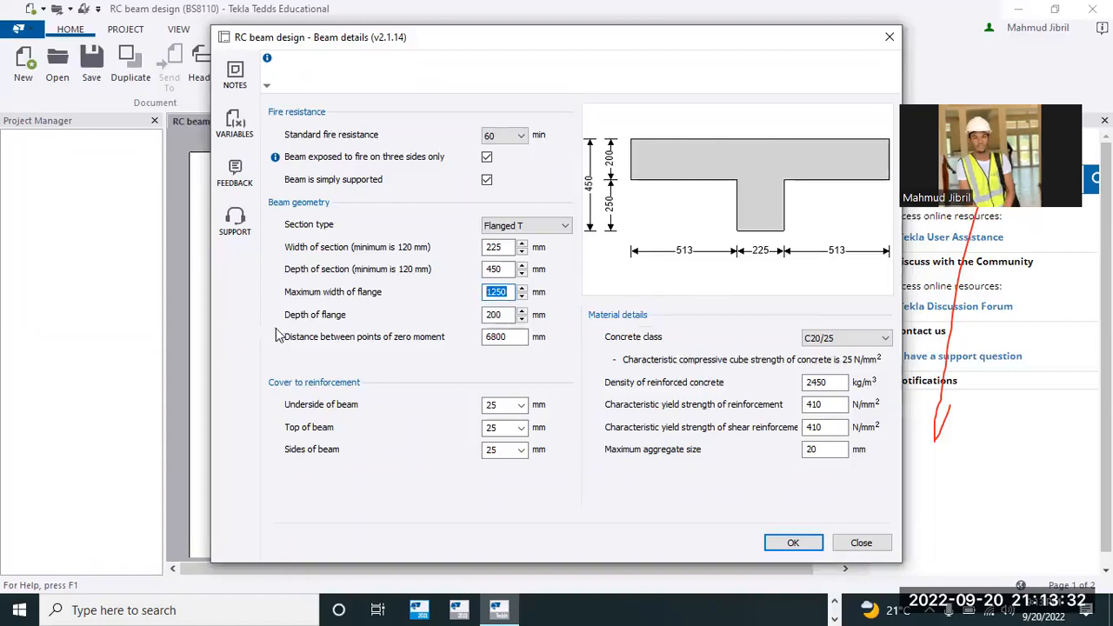
key("Tab")
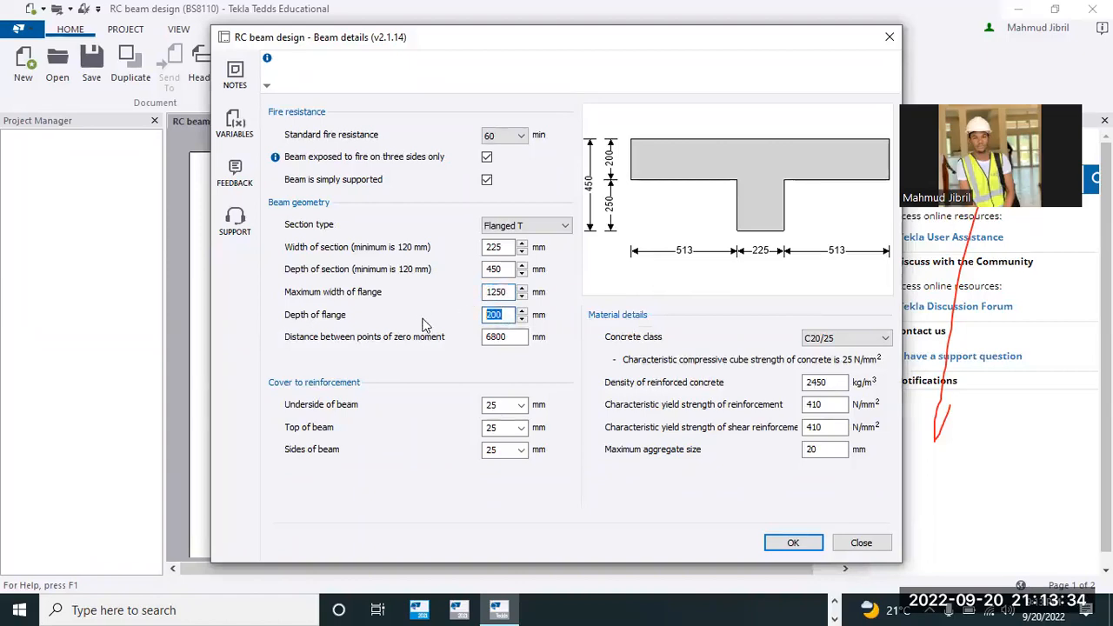
type("150")
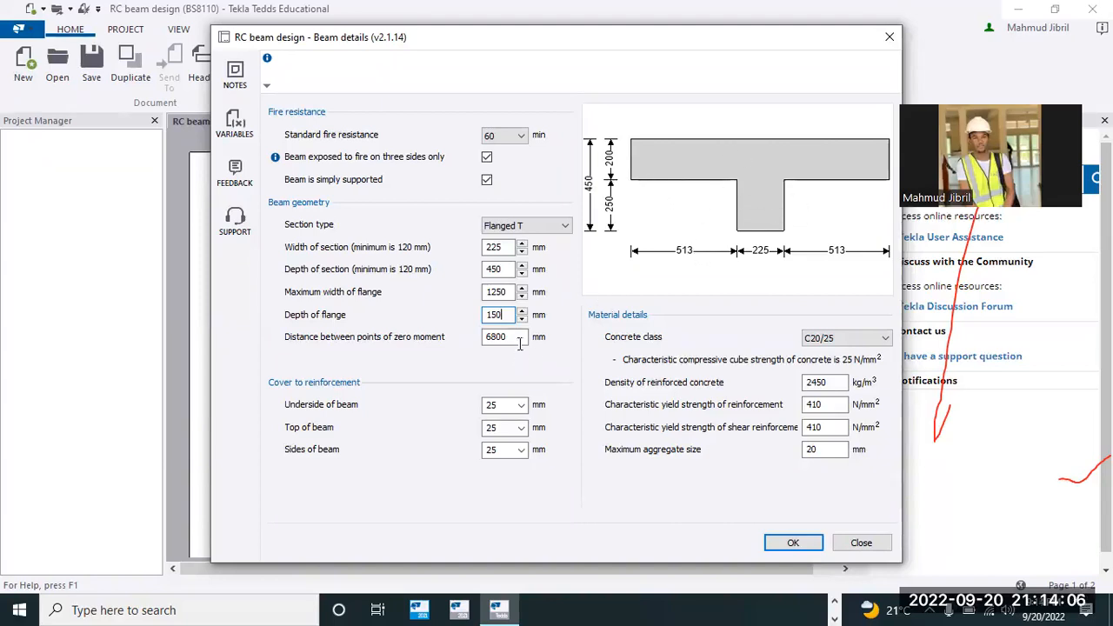
key("Tab")
type("100")
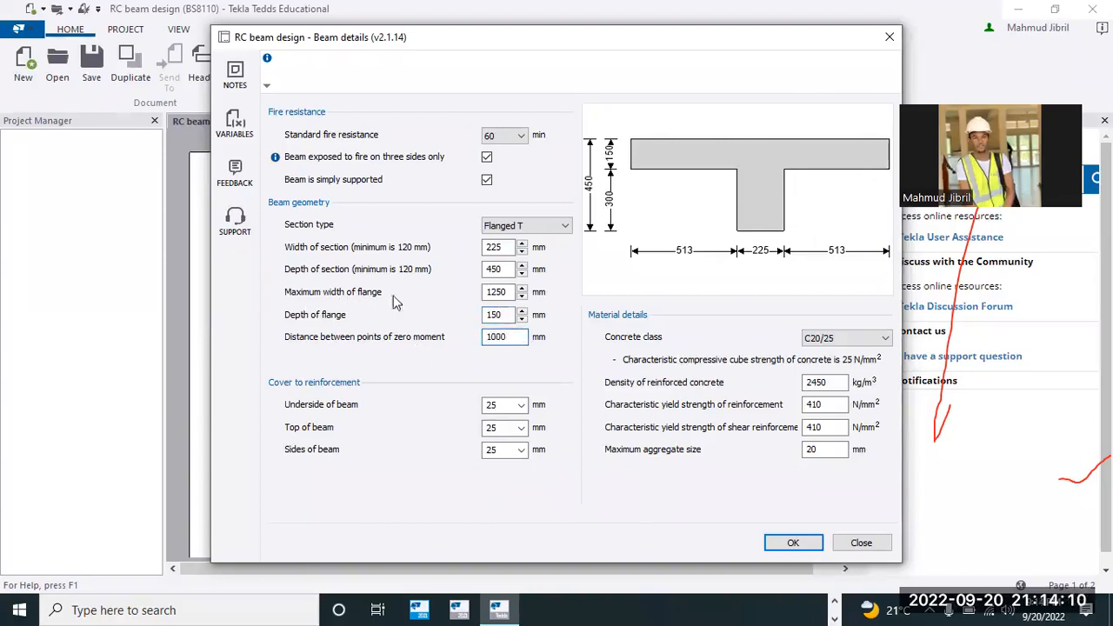
double_click(495, 293)
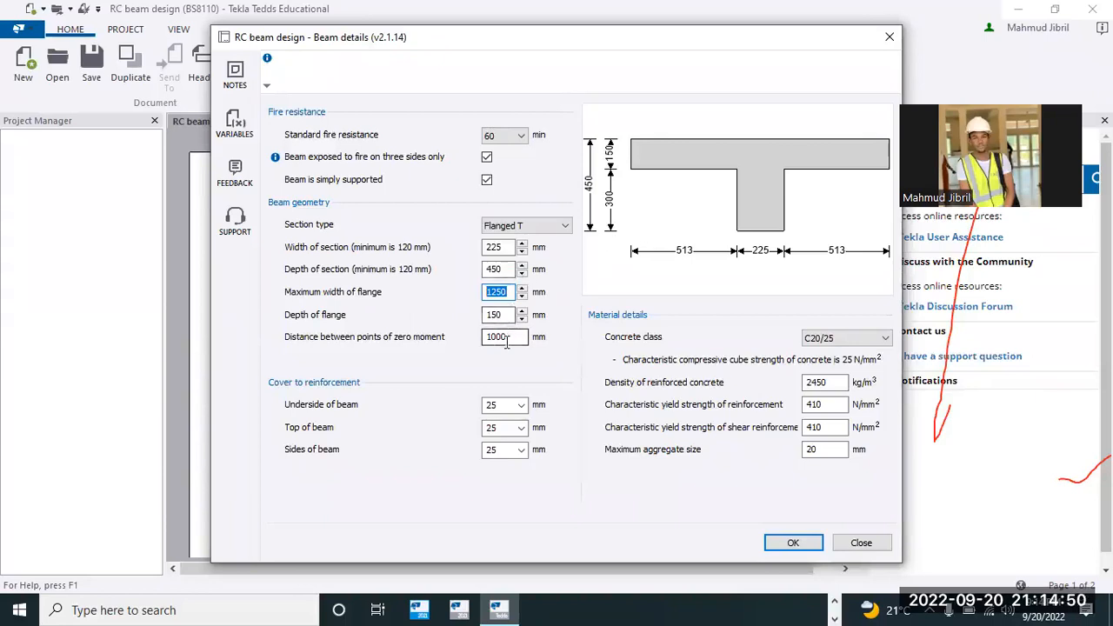
Step: Return the section type to Rectangular, accept the beam details and finish the design to regenerate the report
left_click(564, 225)
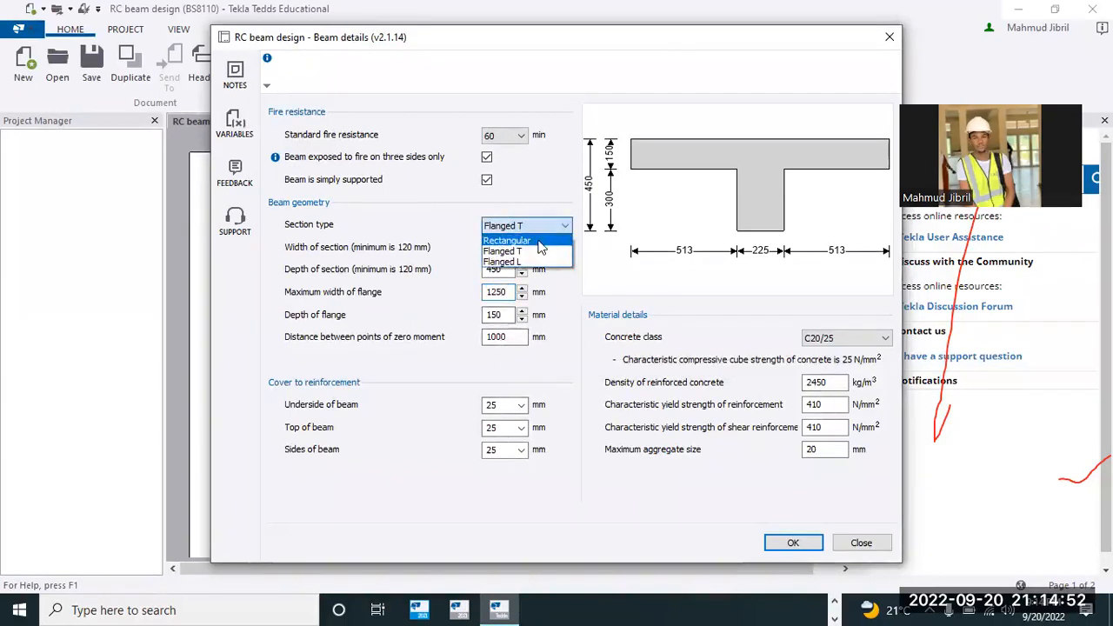
left_click(537, 241)
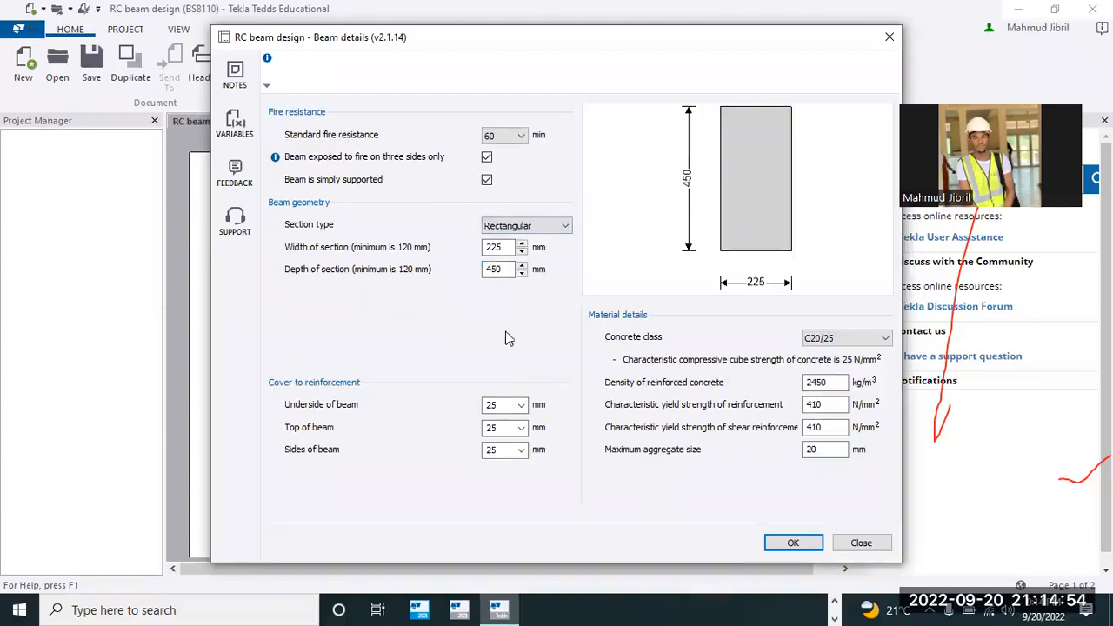
left_click(556, 225)
left_click(530, 250)
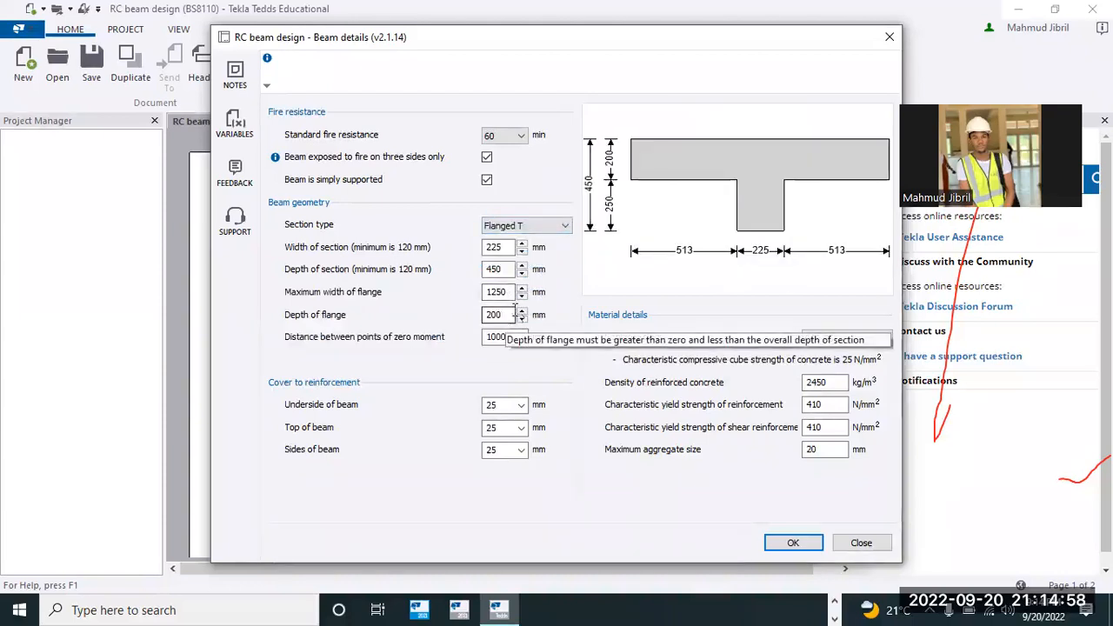
left_click(563, 226)
left_click(531, 238)
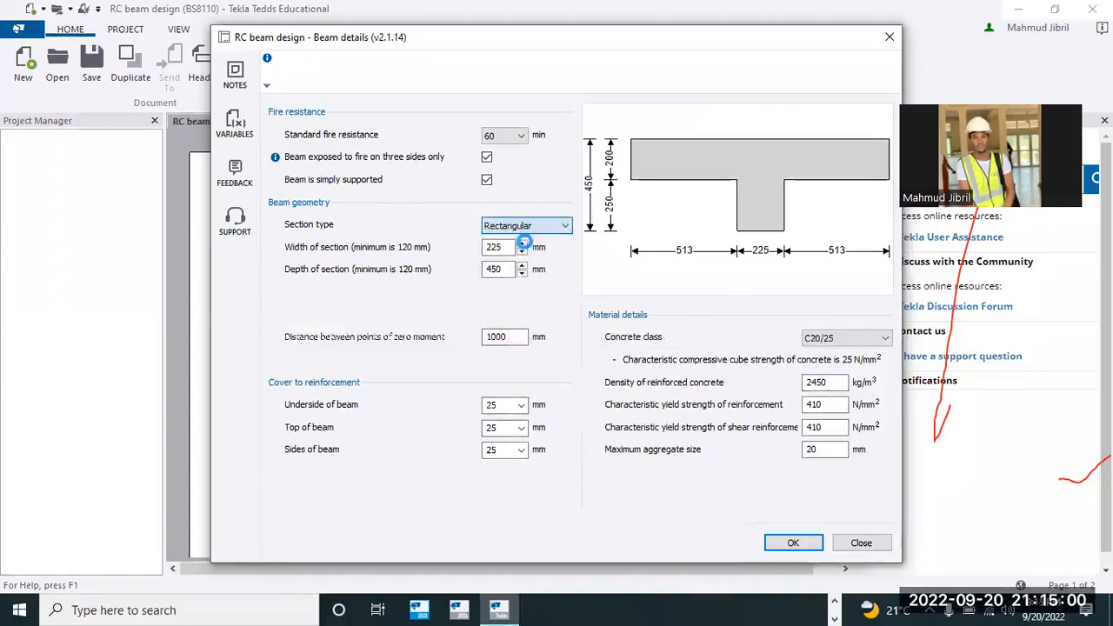
left_click(791, 543)
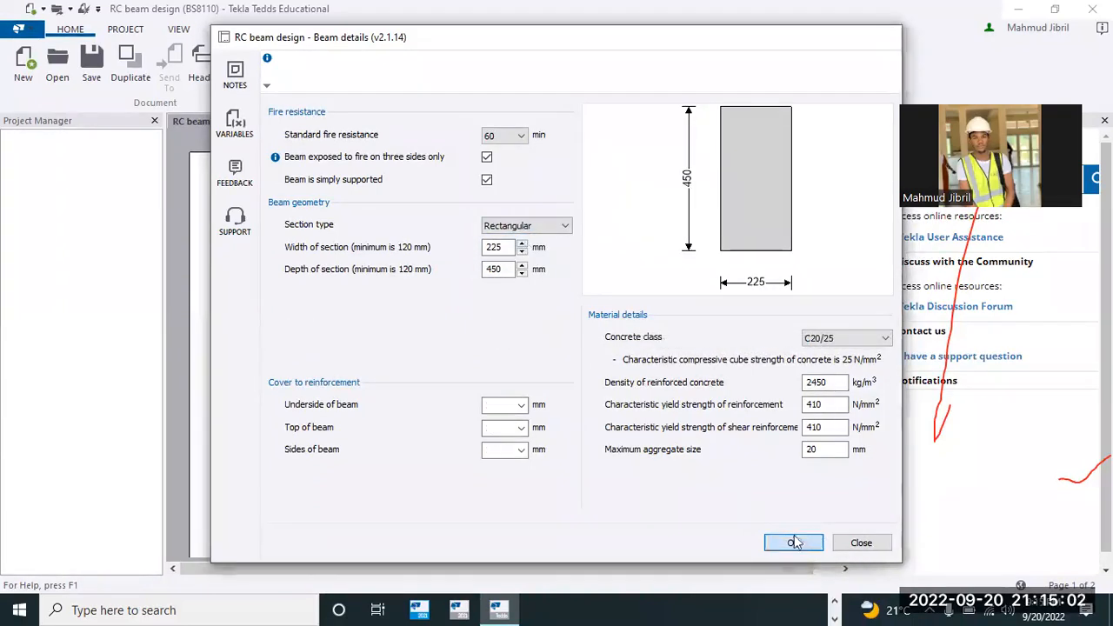
left_click(787, 539)
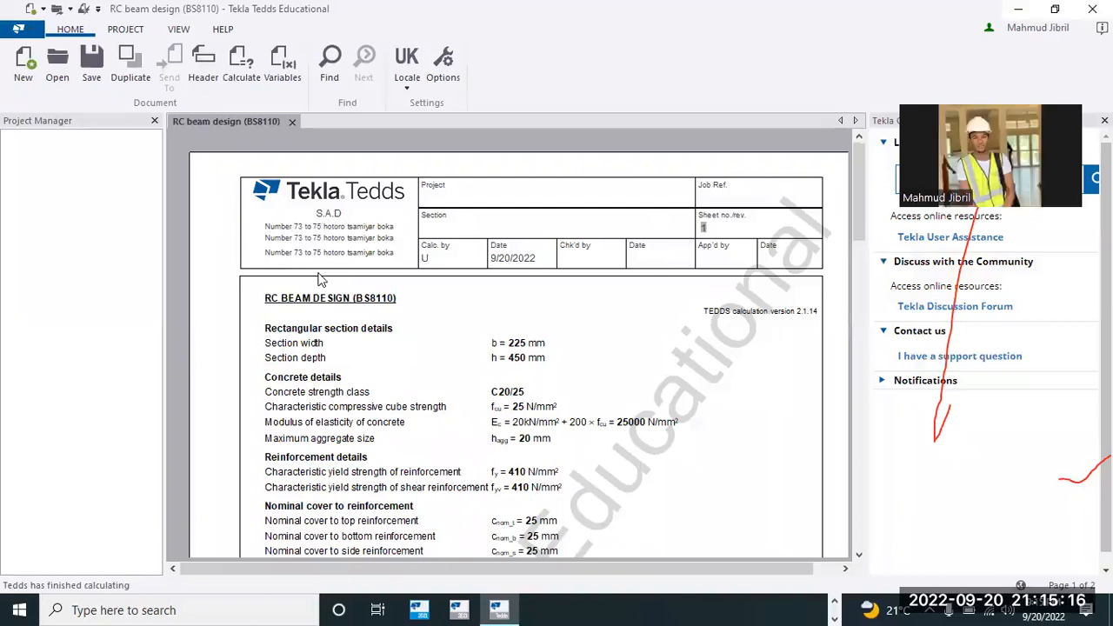
Step: Print all pages of the calculation report with Microsoft Print to PDF as beam001 on the desktop, and open the PDF
left_click(34, 30)
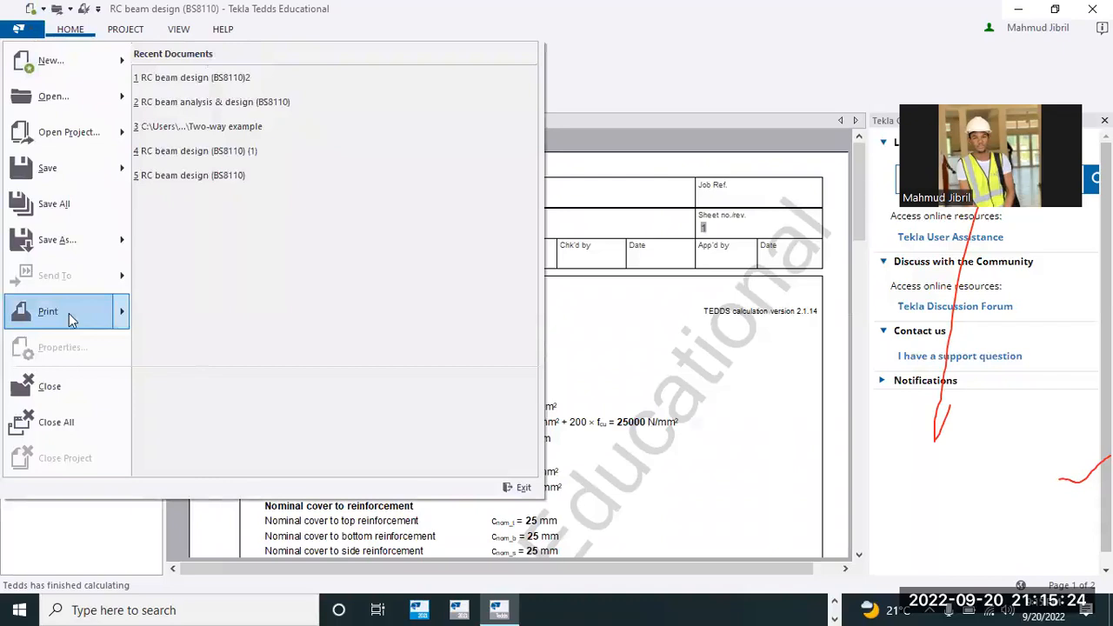
mouse_move(69, 313)
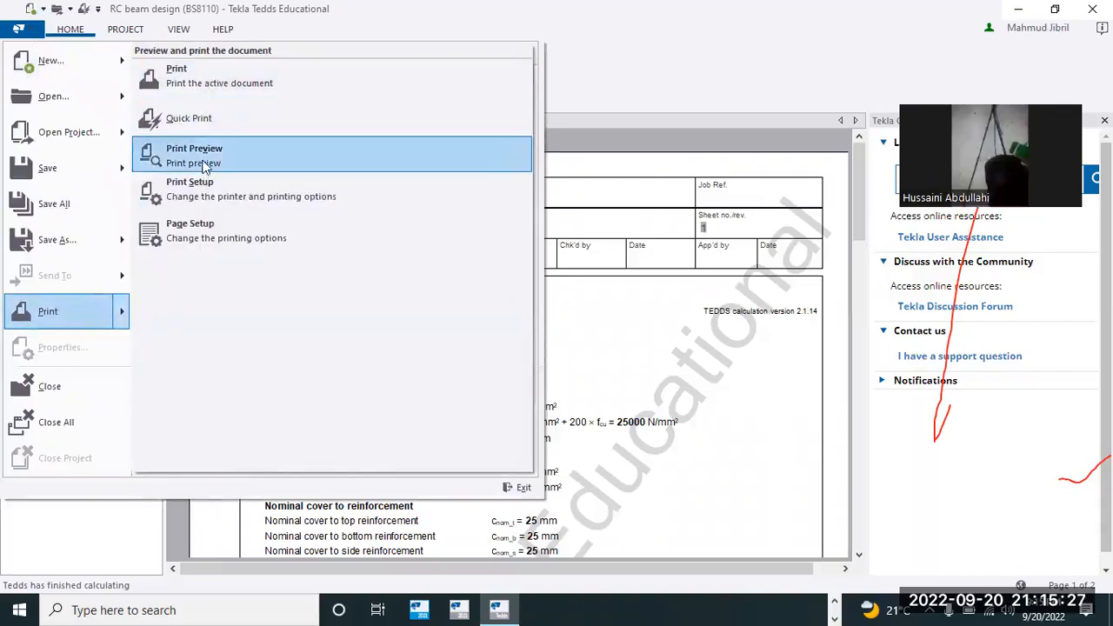
left_click(207, 83)
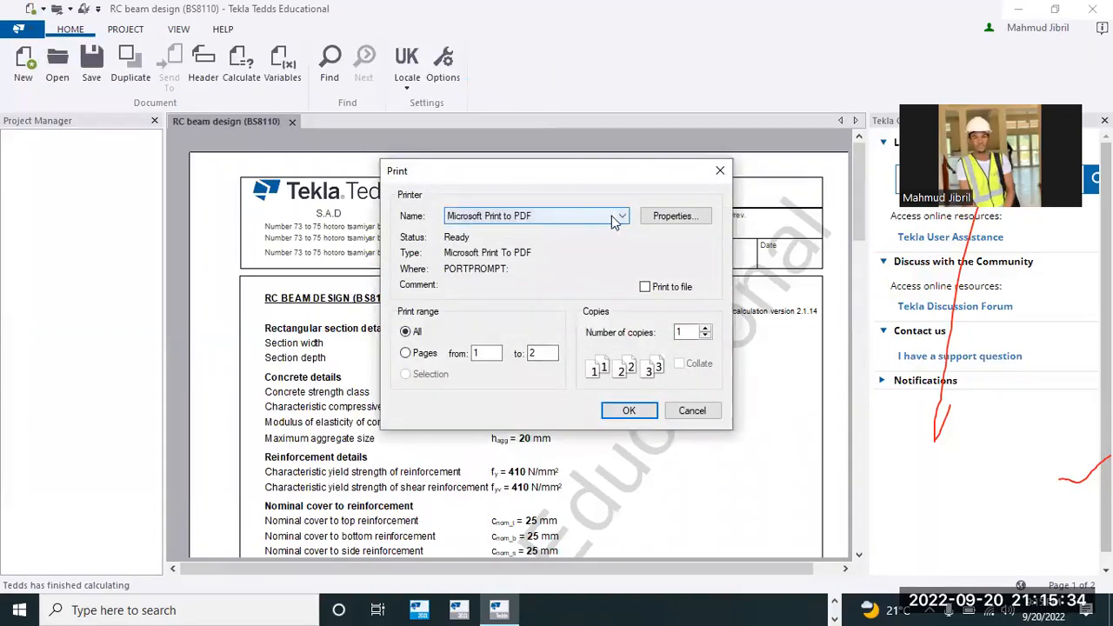
left_click(632, 412)
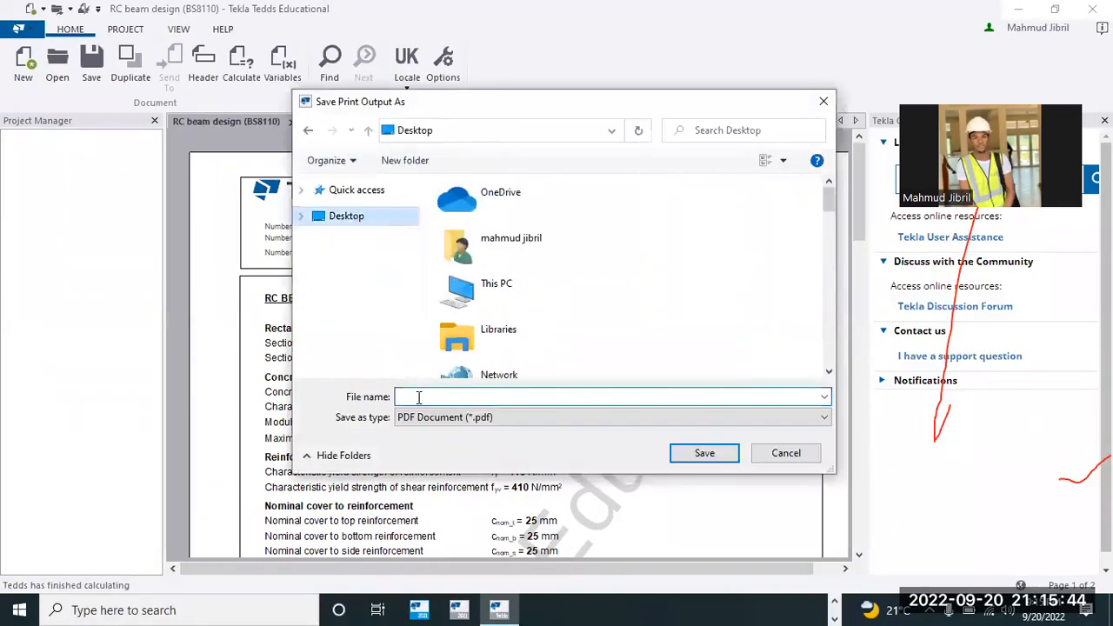
type("beam001")
left_click(715, 459)
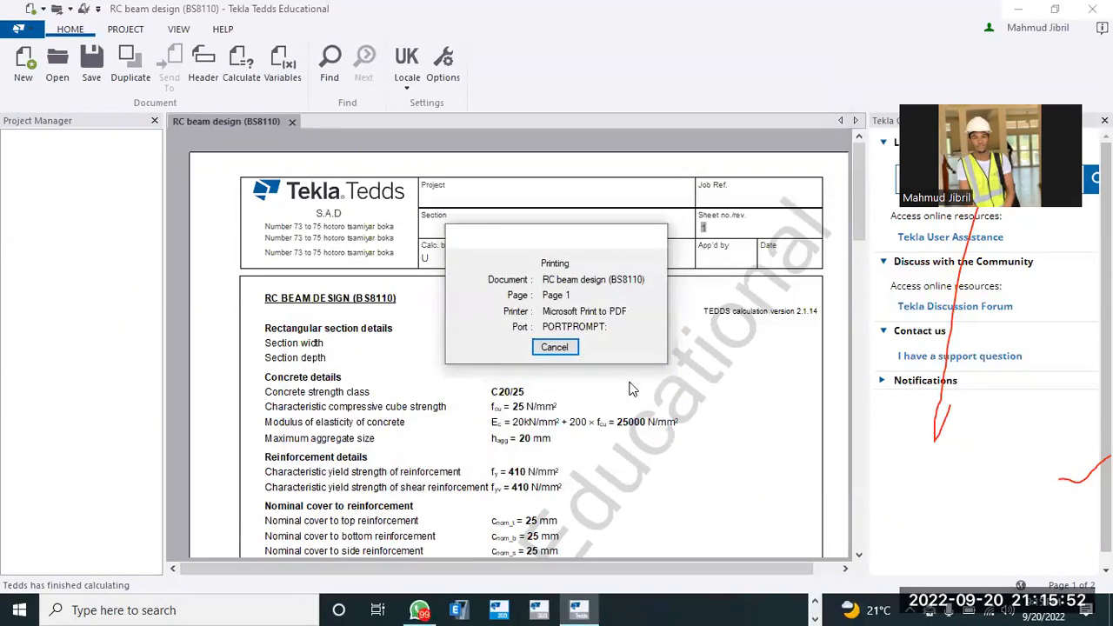
left_click(1018, 9)
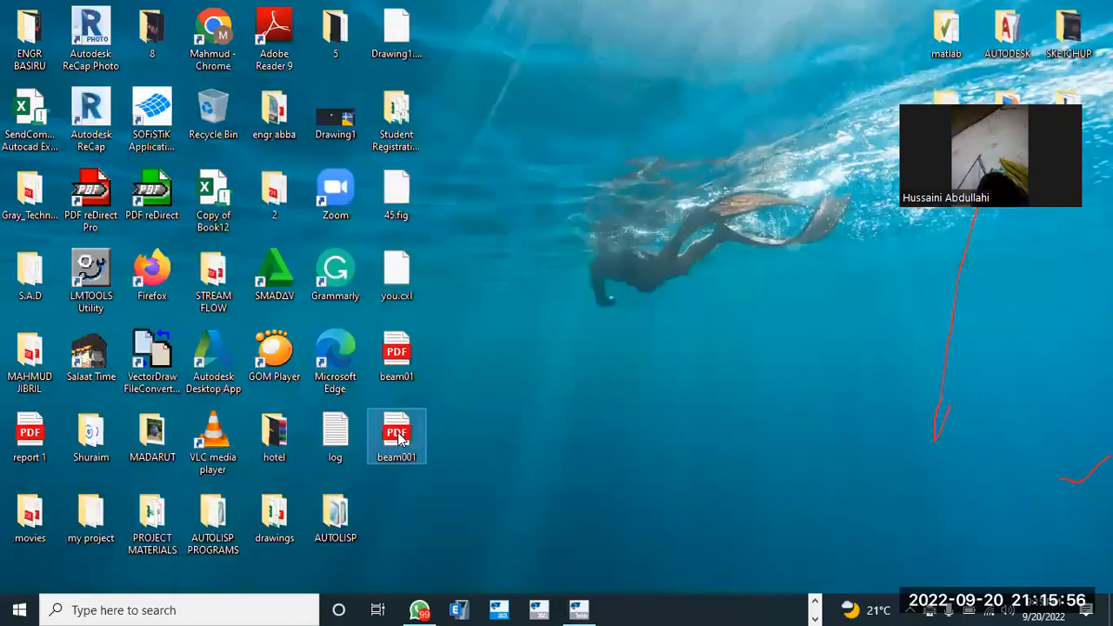
double_click(403, 432)
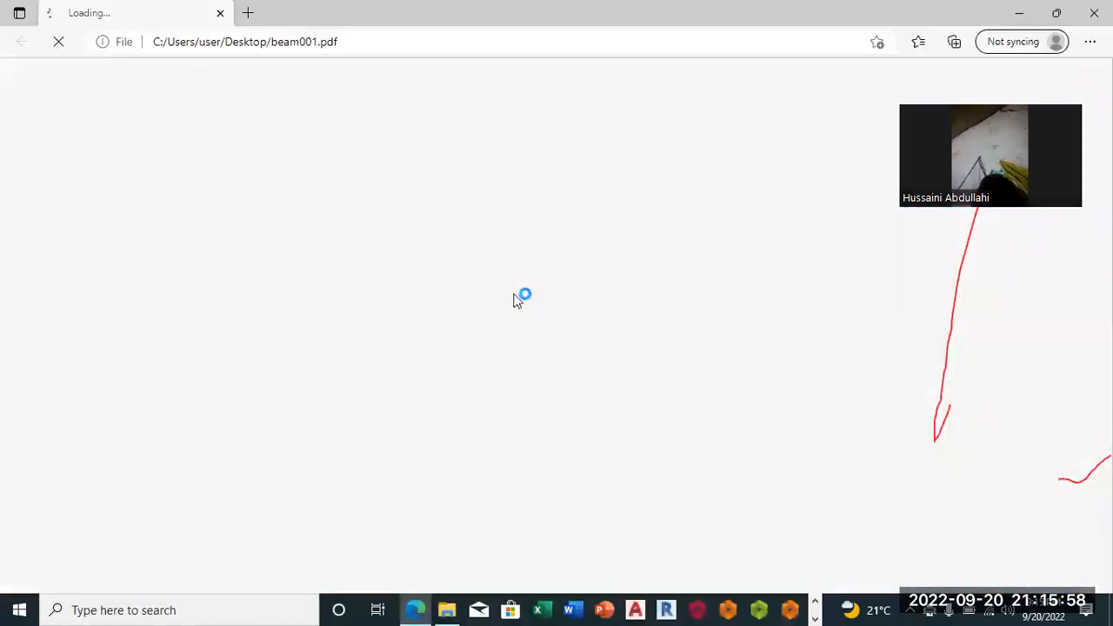